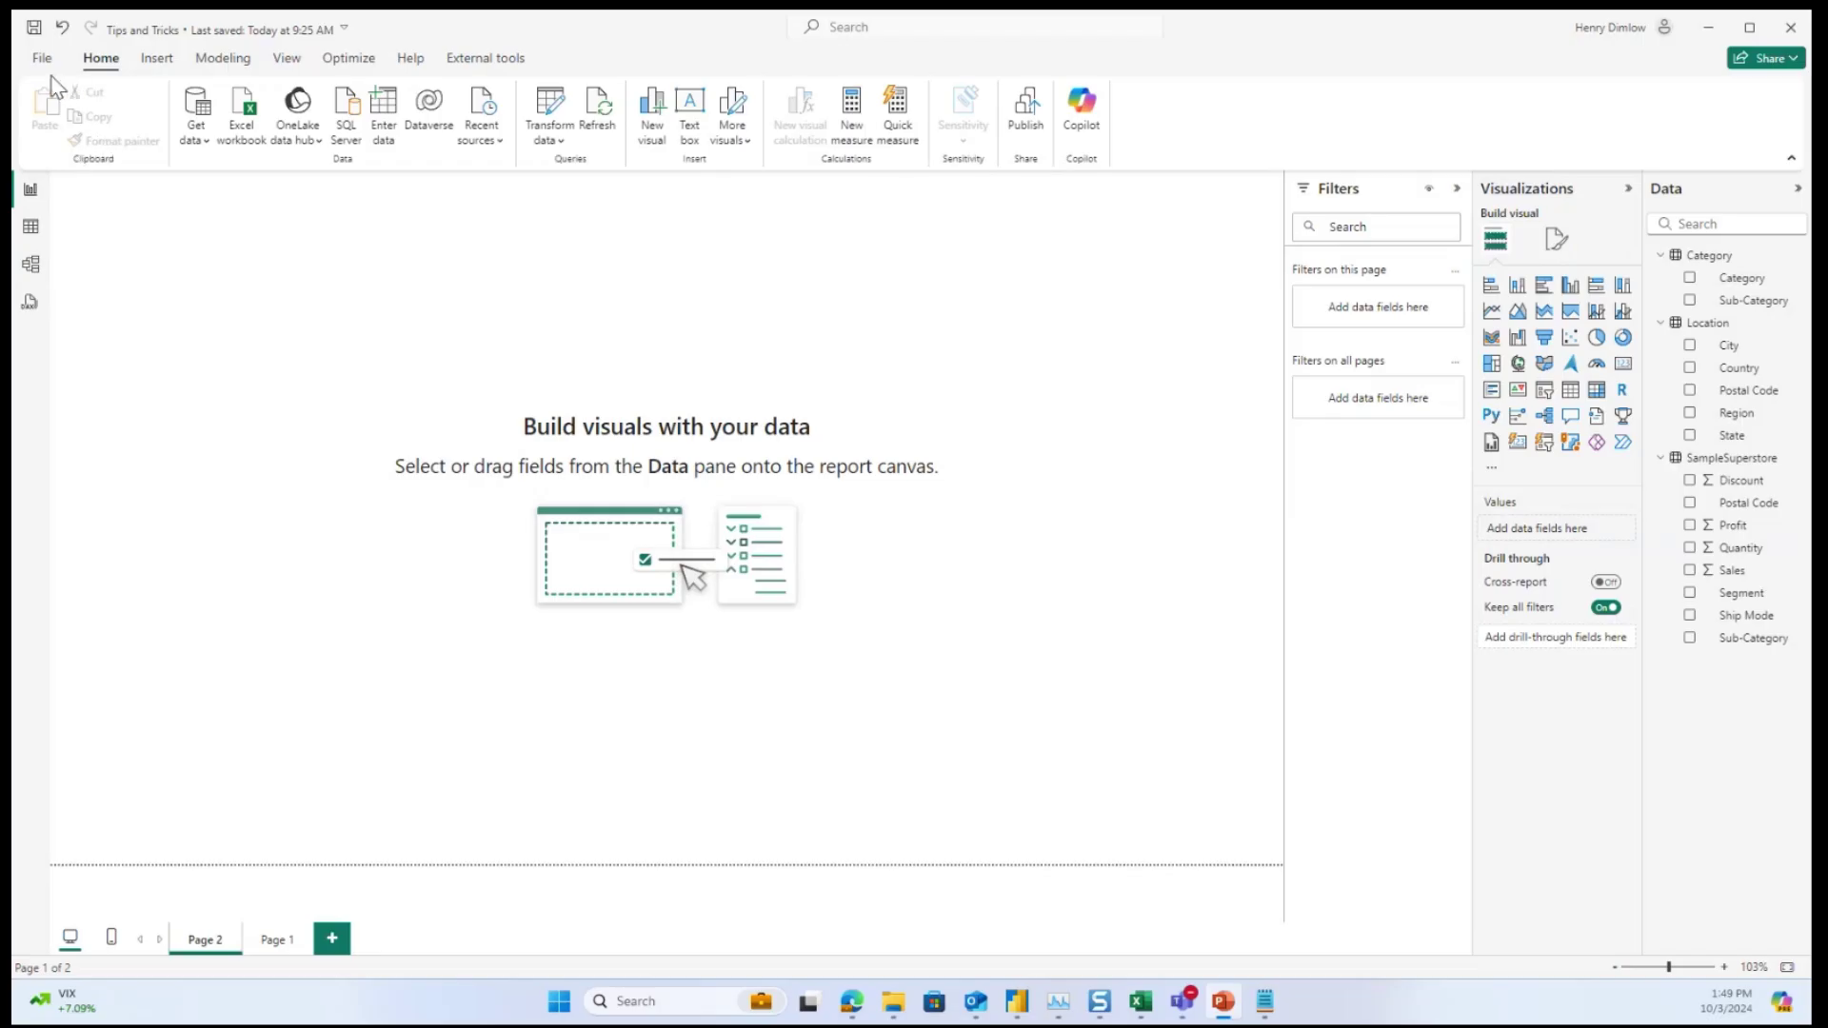
left_click(42, 58)
left_click(139, 910)
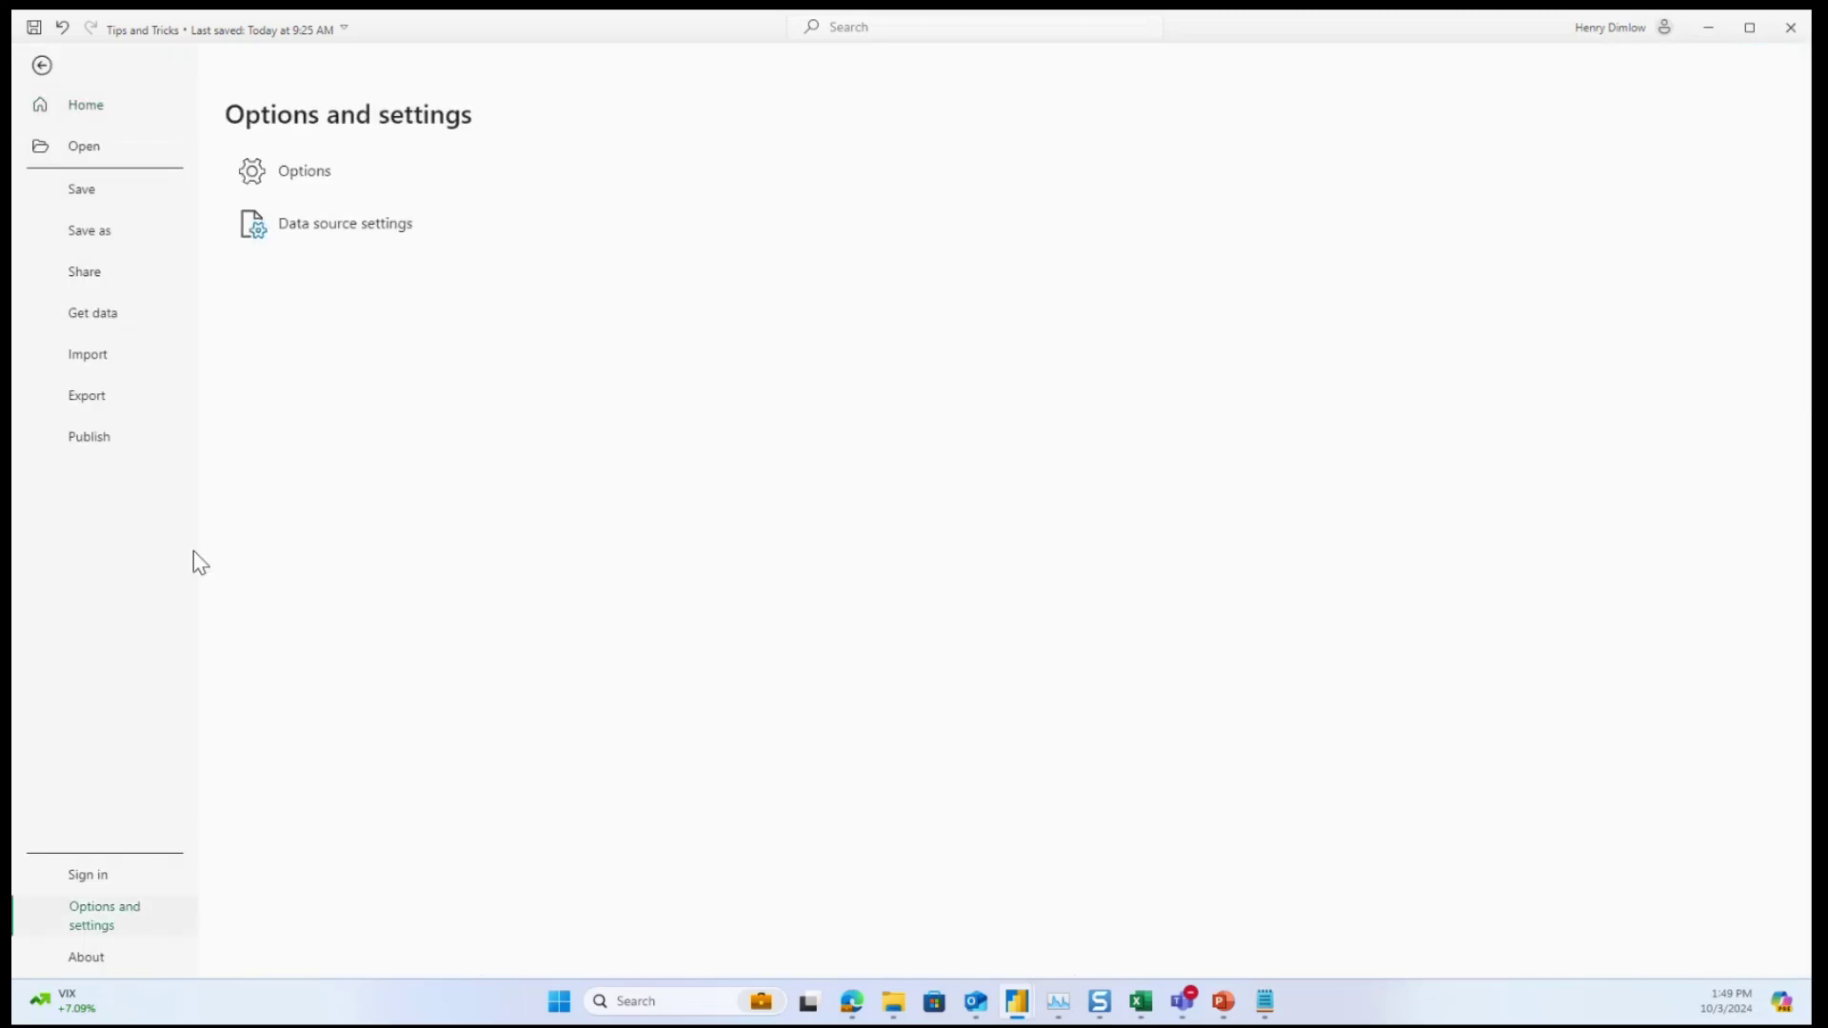
left_click(355, 175)
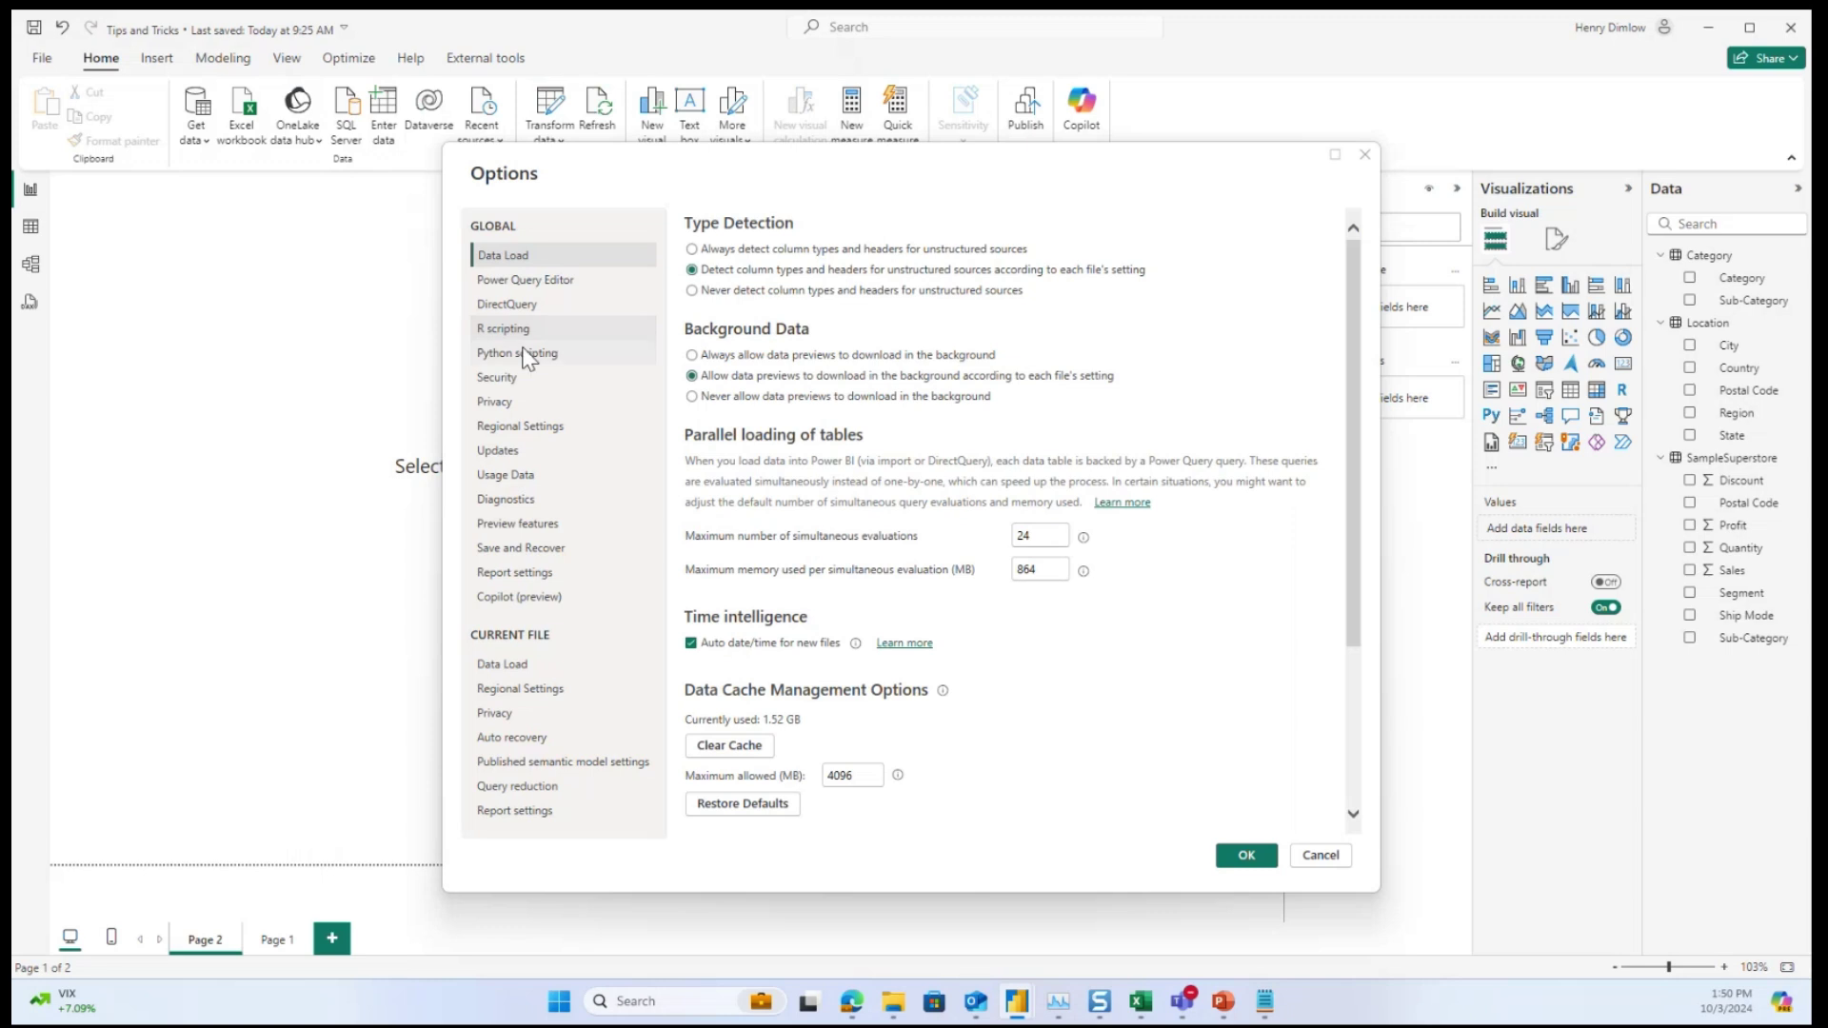
left_click(549, 352)
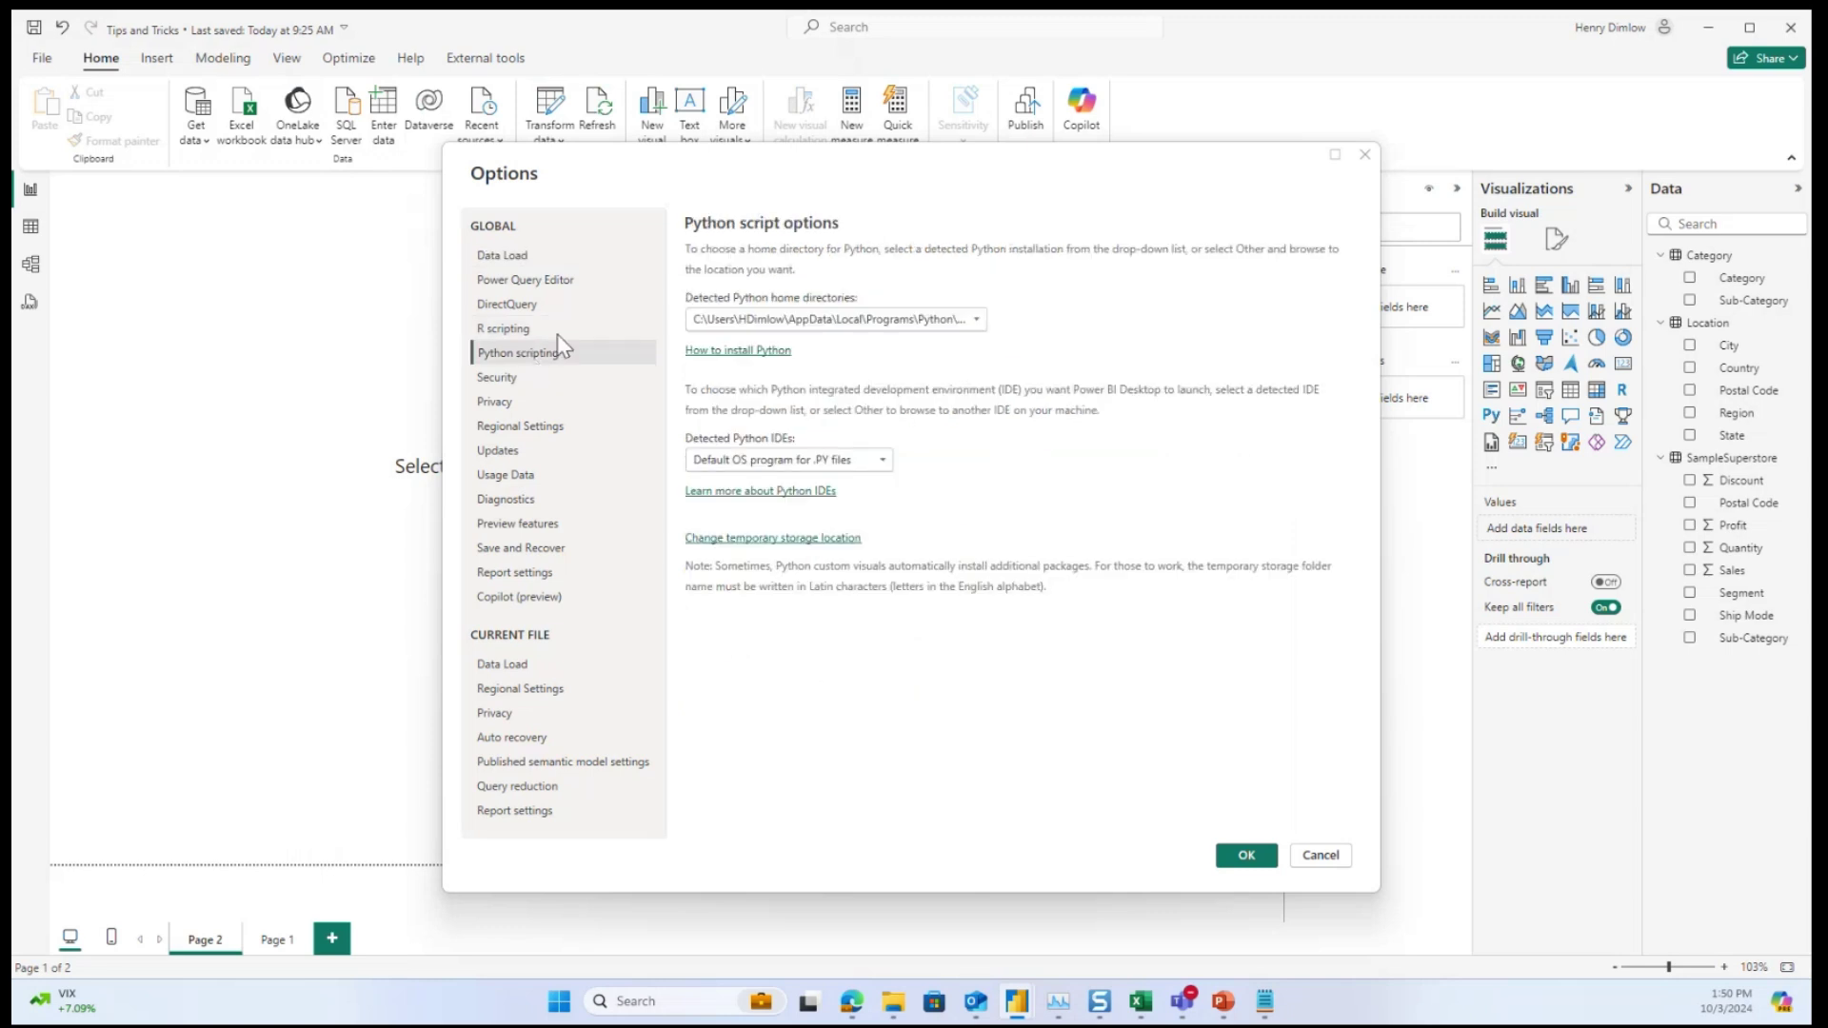
left_click(959, 323)
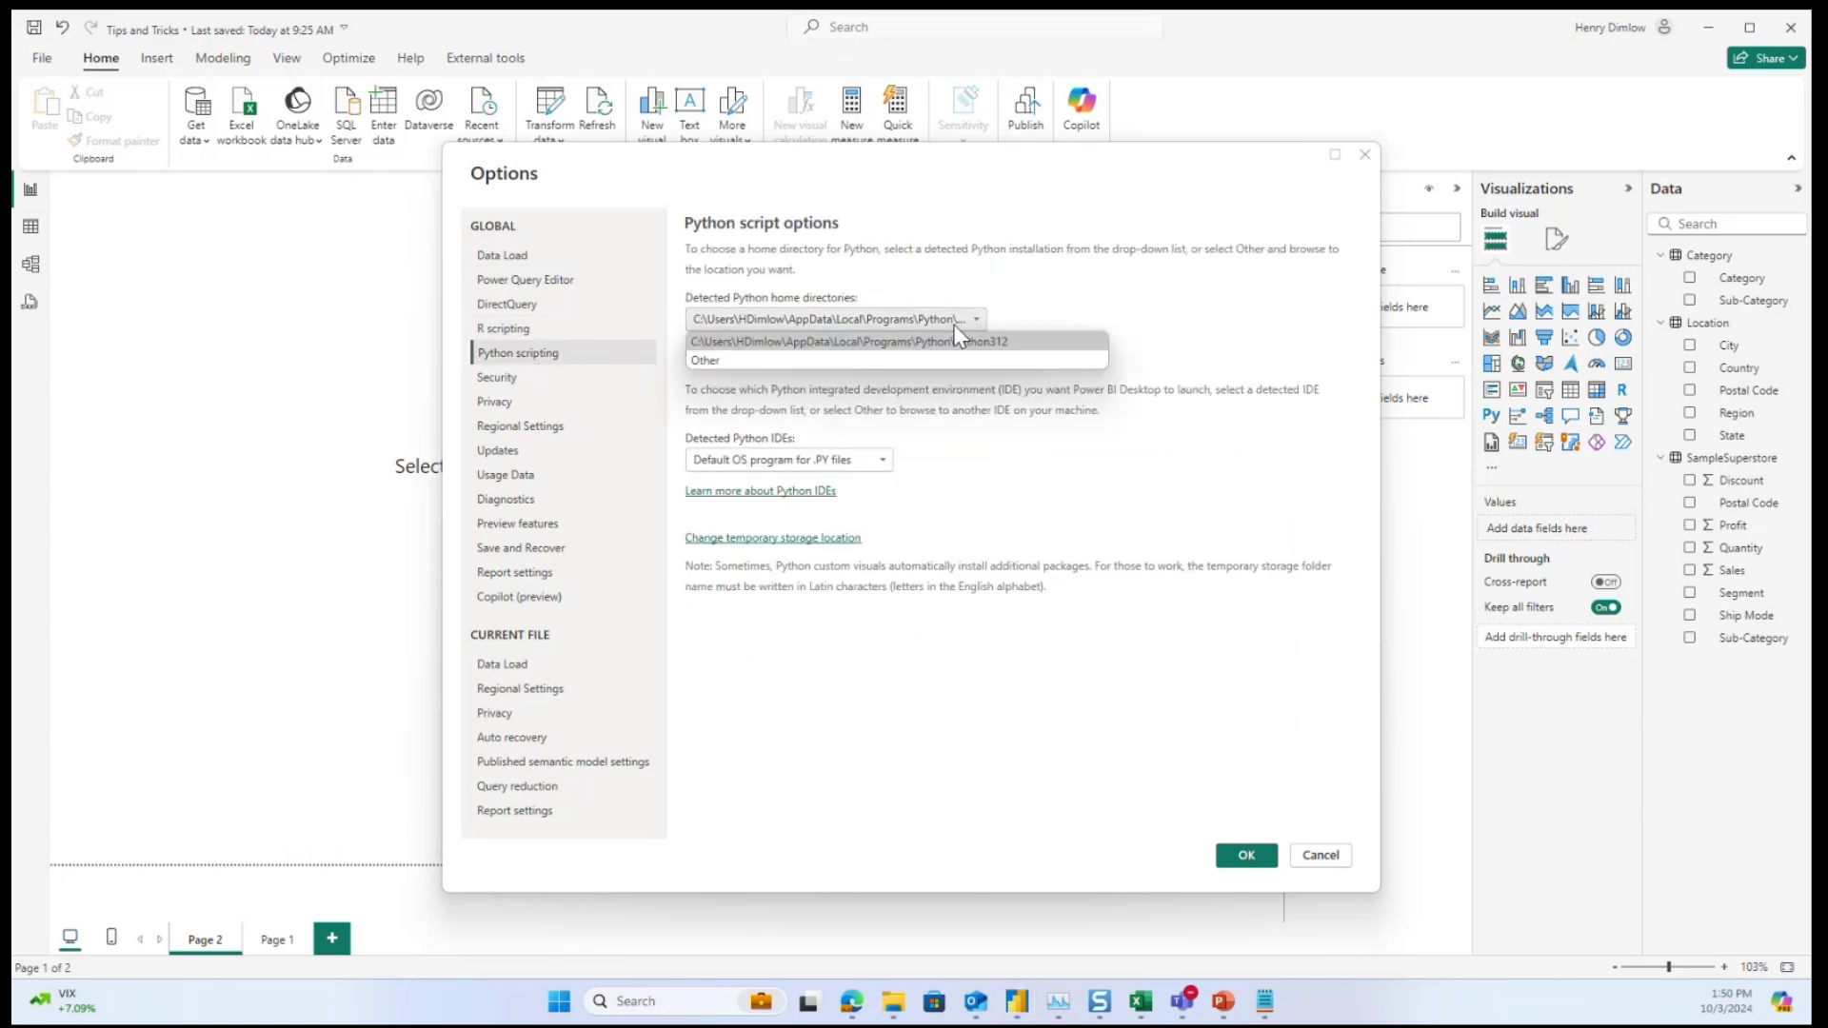
left_click(1093, 312)
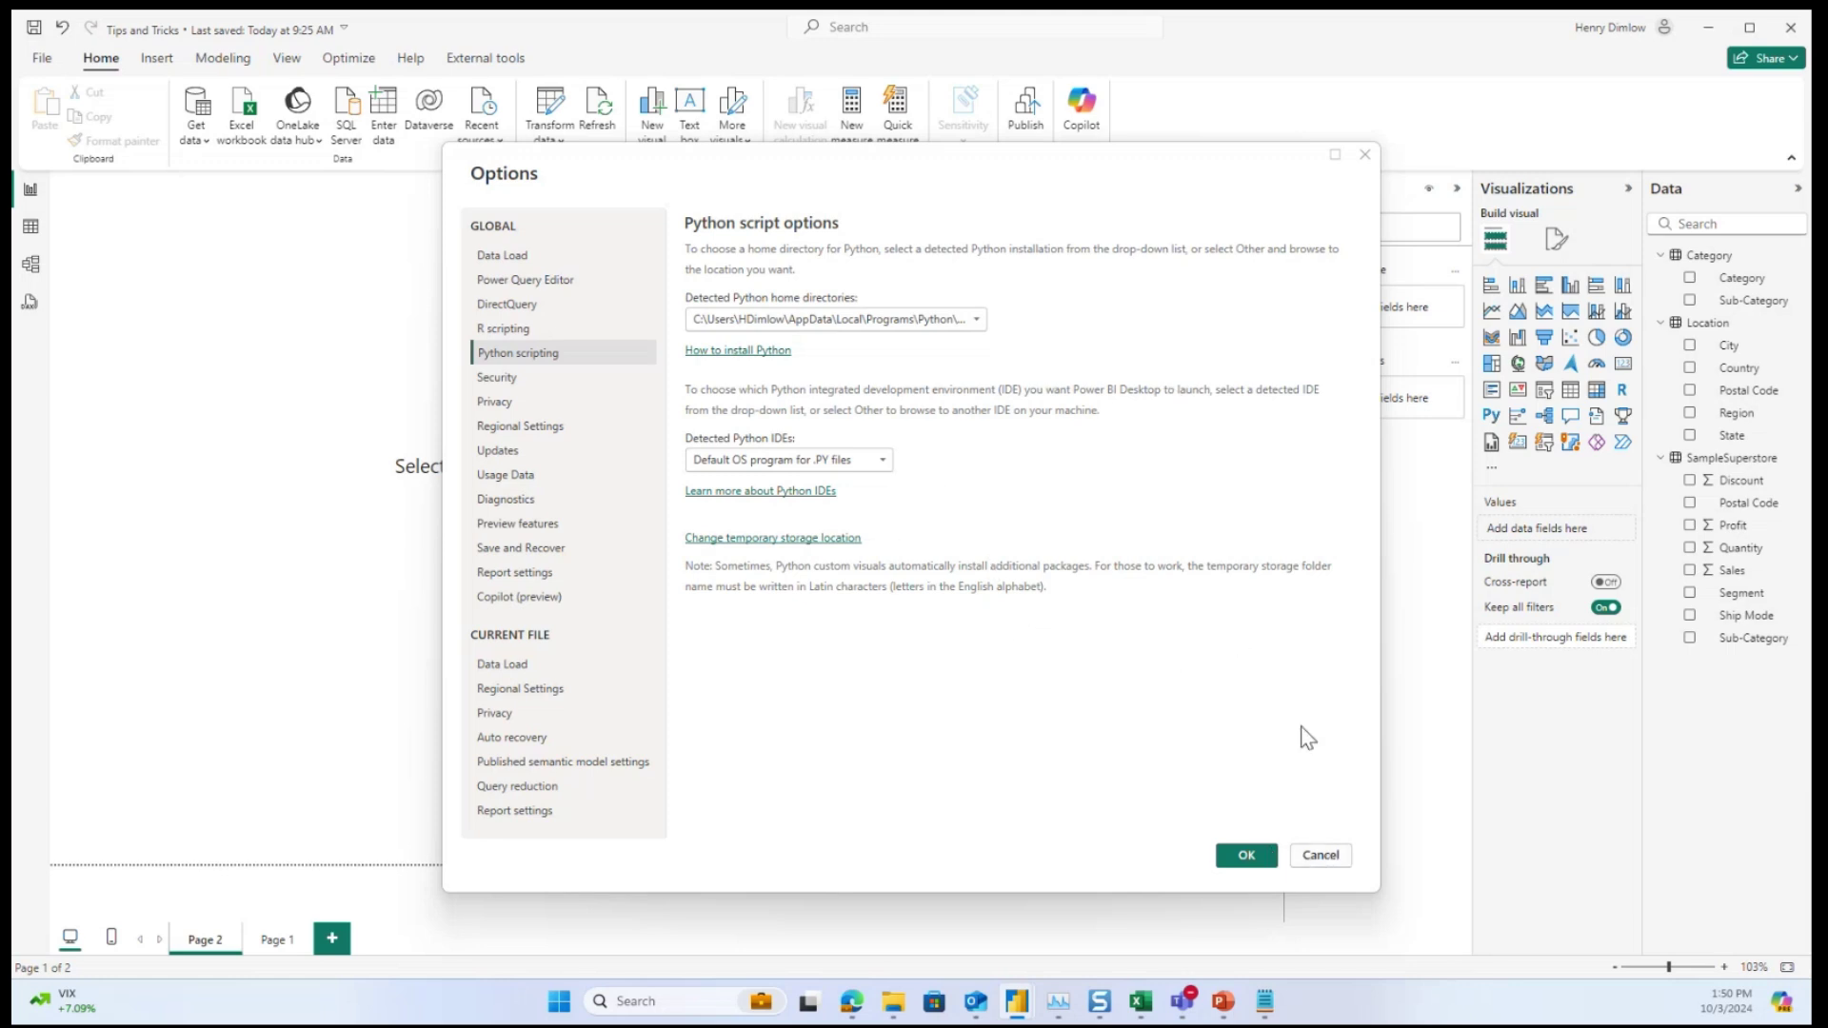
left_click(1323, 857)
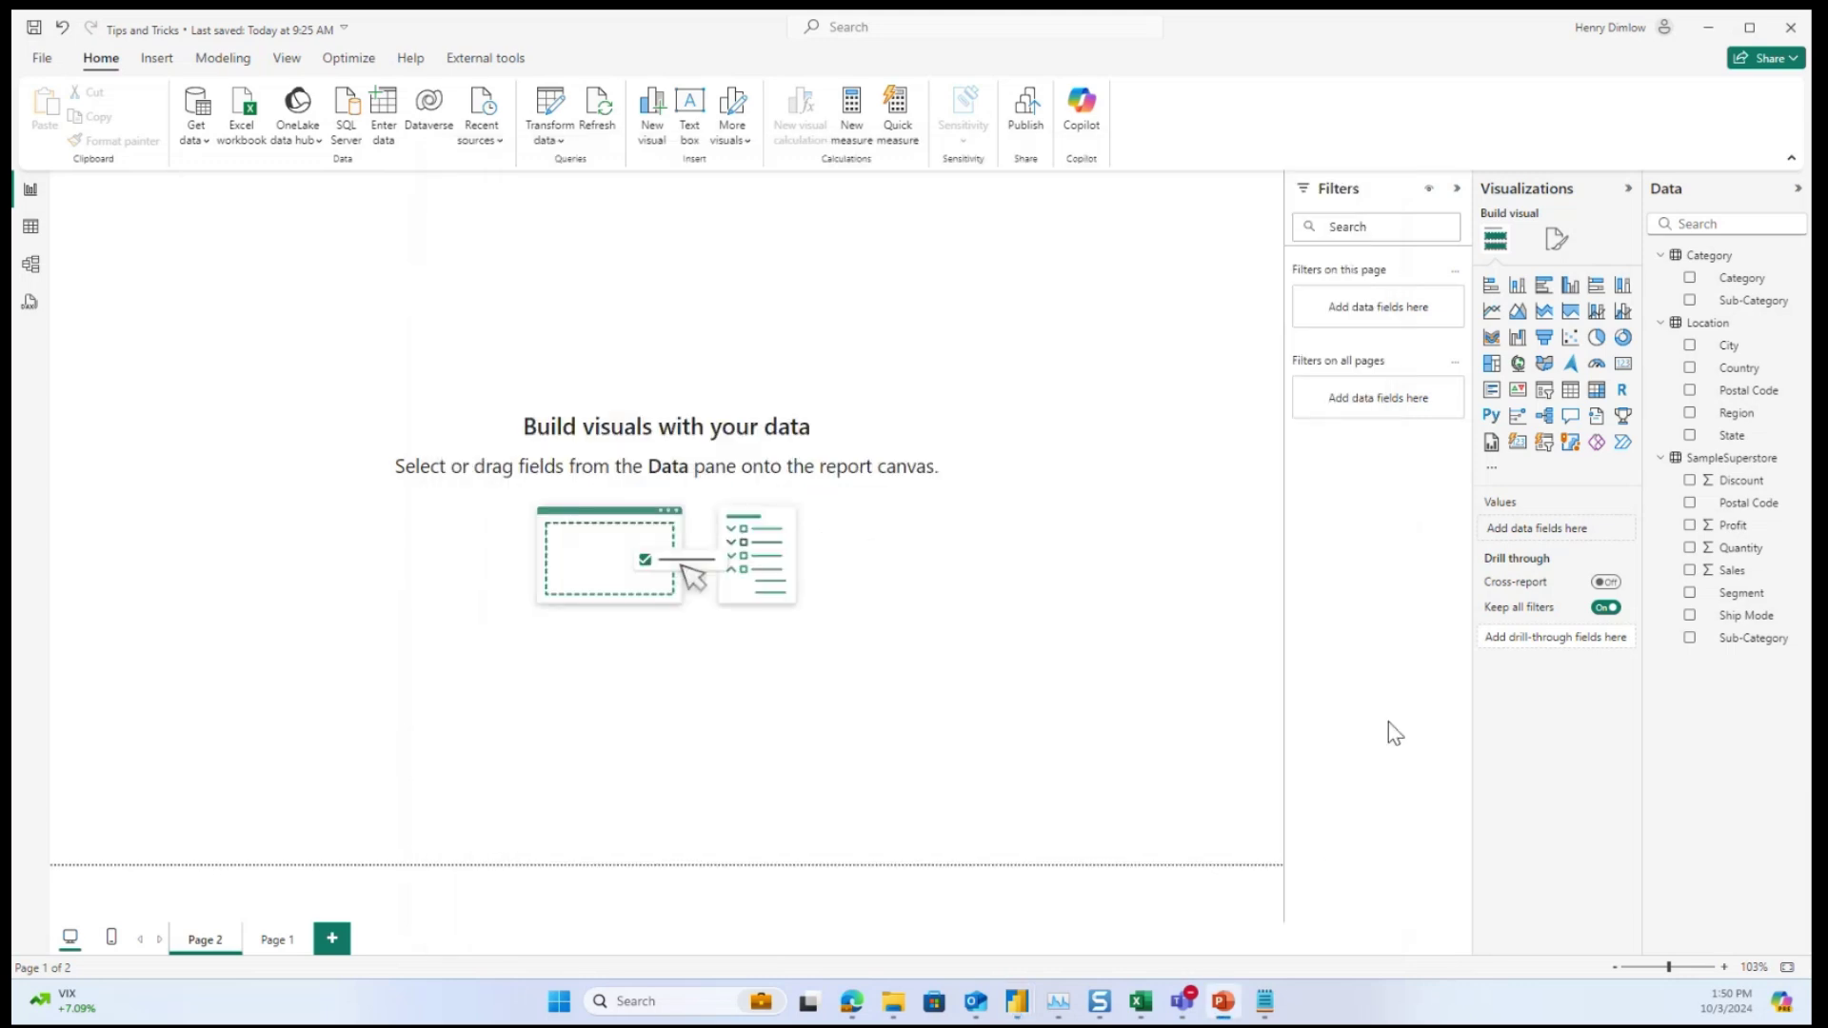
- Add a Python visual at the top-left of Page 2 and enlarge it
left_click(1491, 419)
left_click_drag(448, 274, 408, 253)
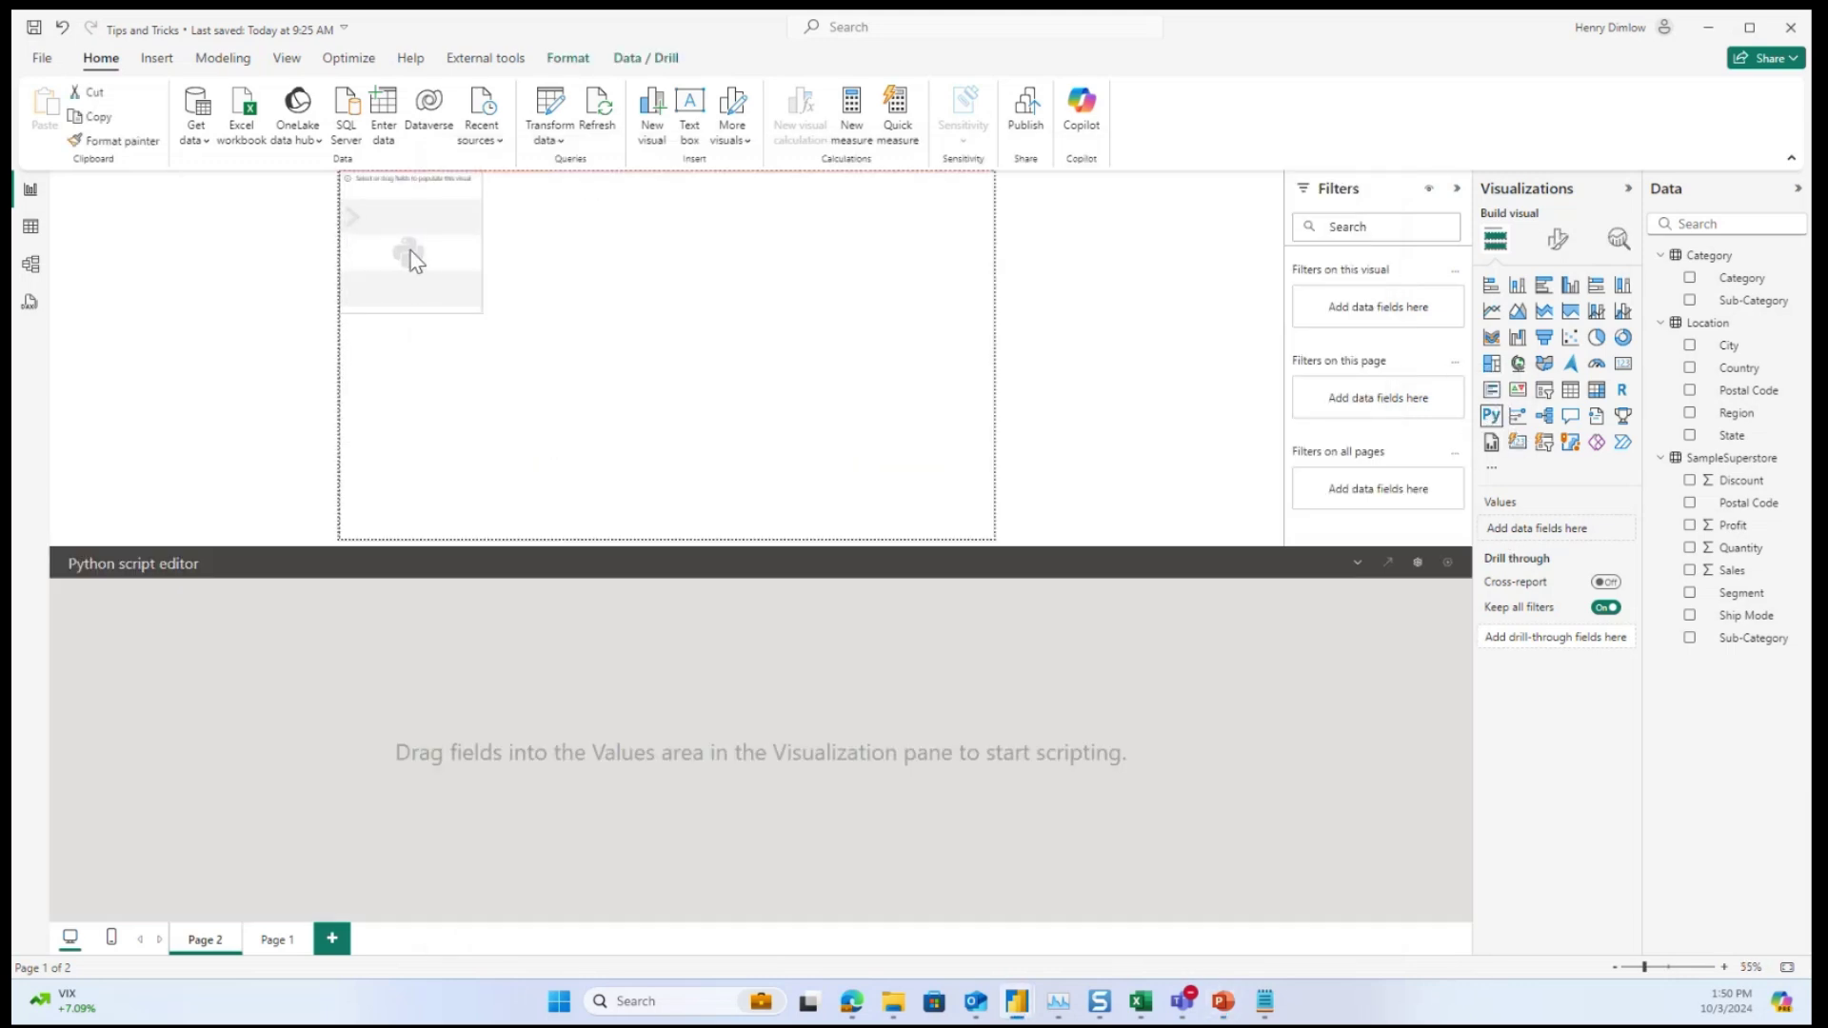
left_click_drag(482, 317, 502, 324)
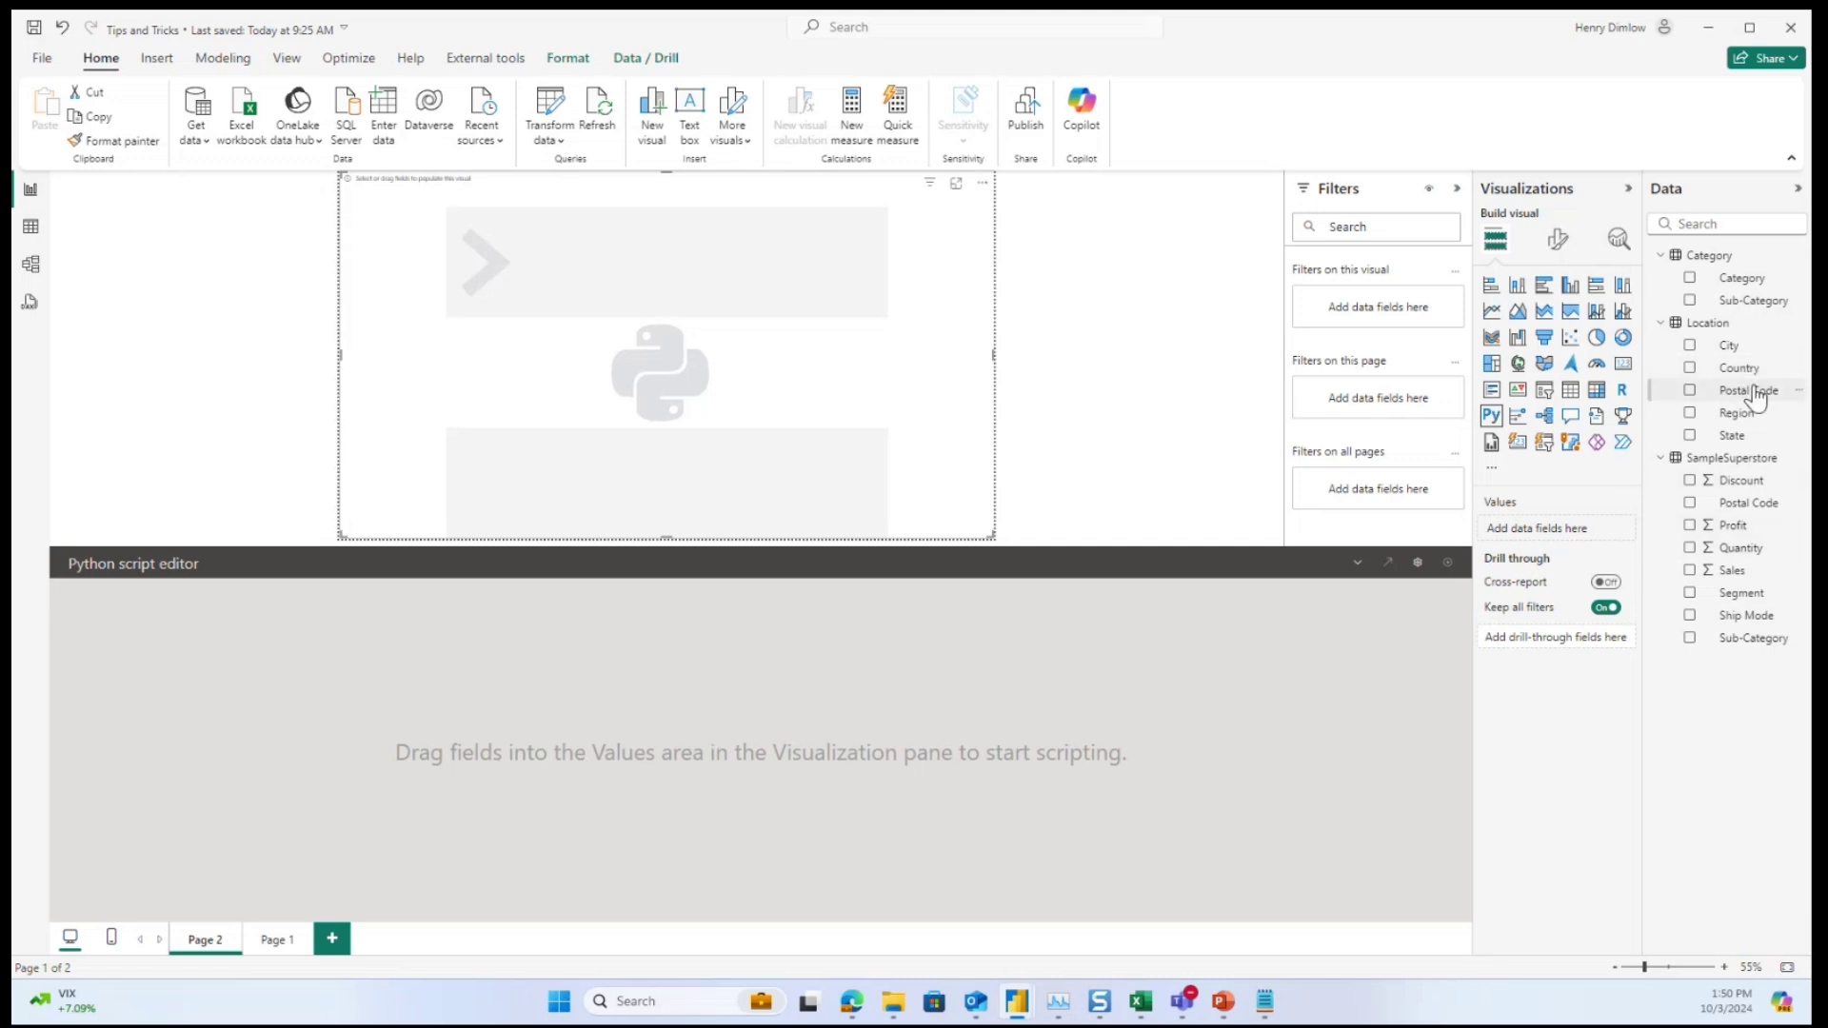
- Feed the Python visual with Postal Code, Region and Sales
left_click_drag(1757, 398, 1567, 533)
left_click_drag(1739, 416, 1567, 551)
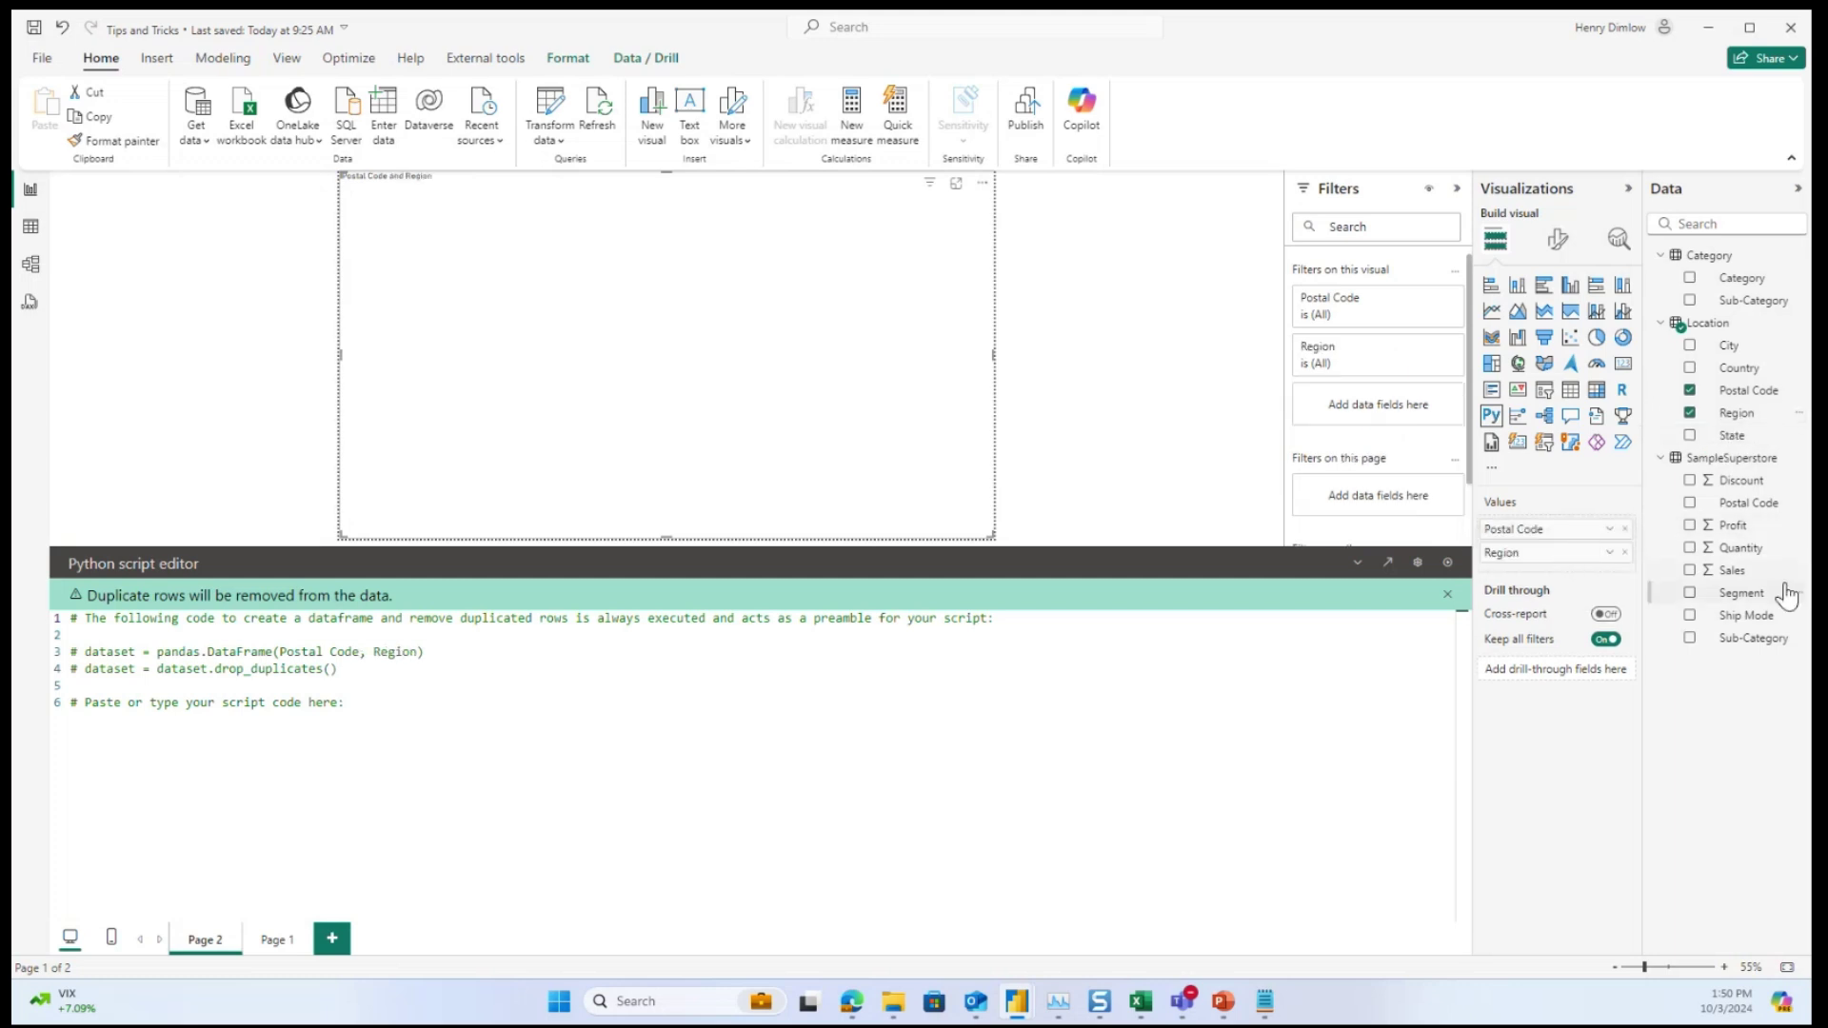
left_click_drag(1757, 571, 1582, 588)
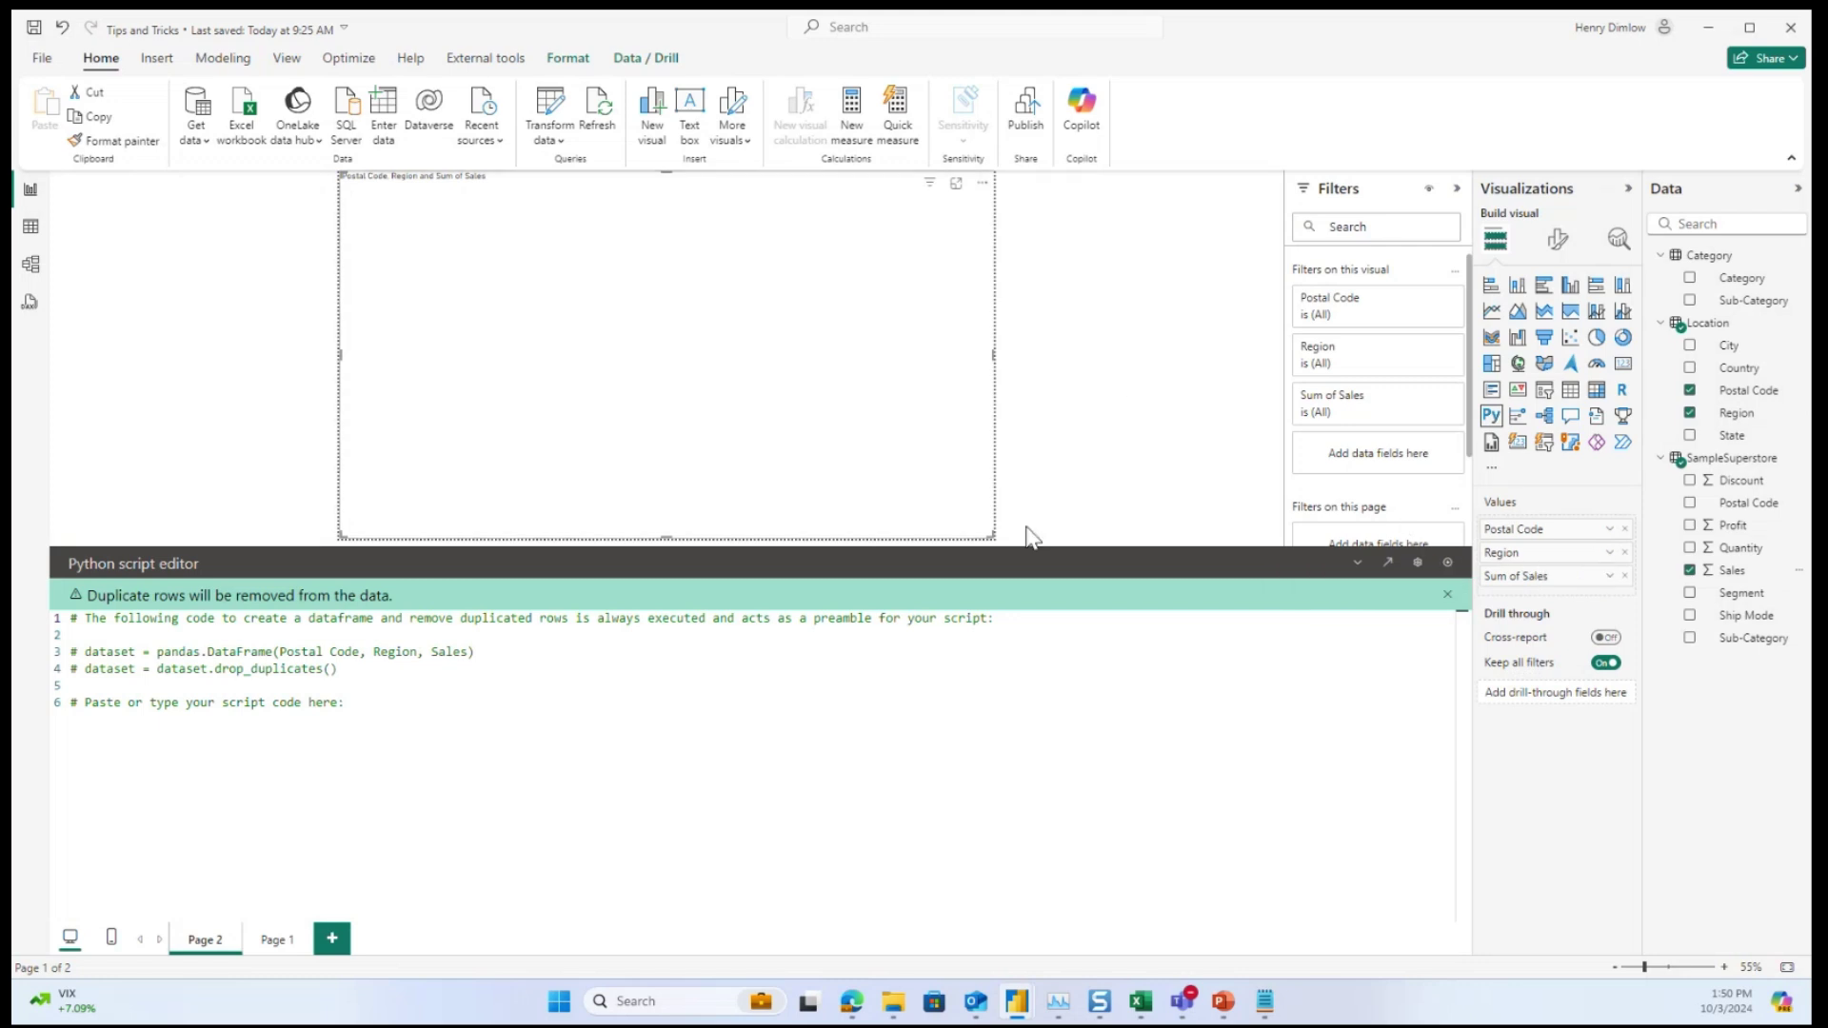
left_click(1265, 1001)
- Paste the matplotlib/seaborn imports and sns.catplot bar code of Sales by Region, then run it
left_click(405, 707)
type("import matplotlib.pyplot as plt import seaborn as sns")
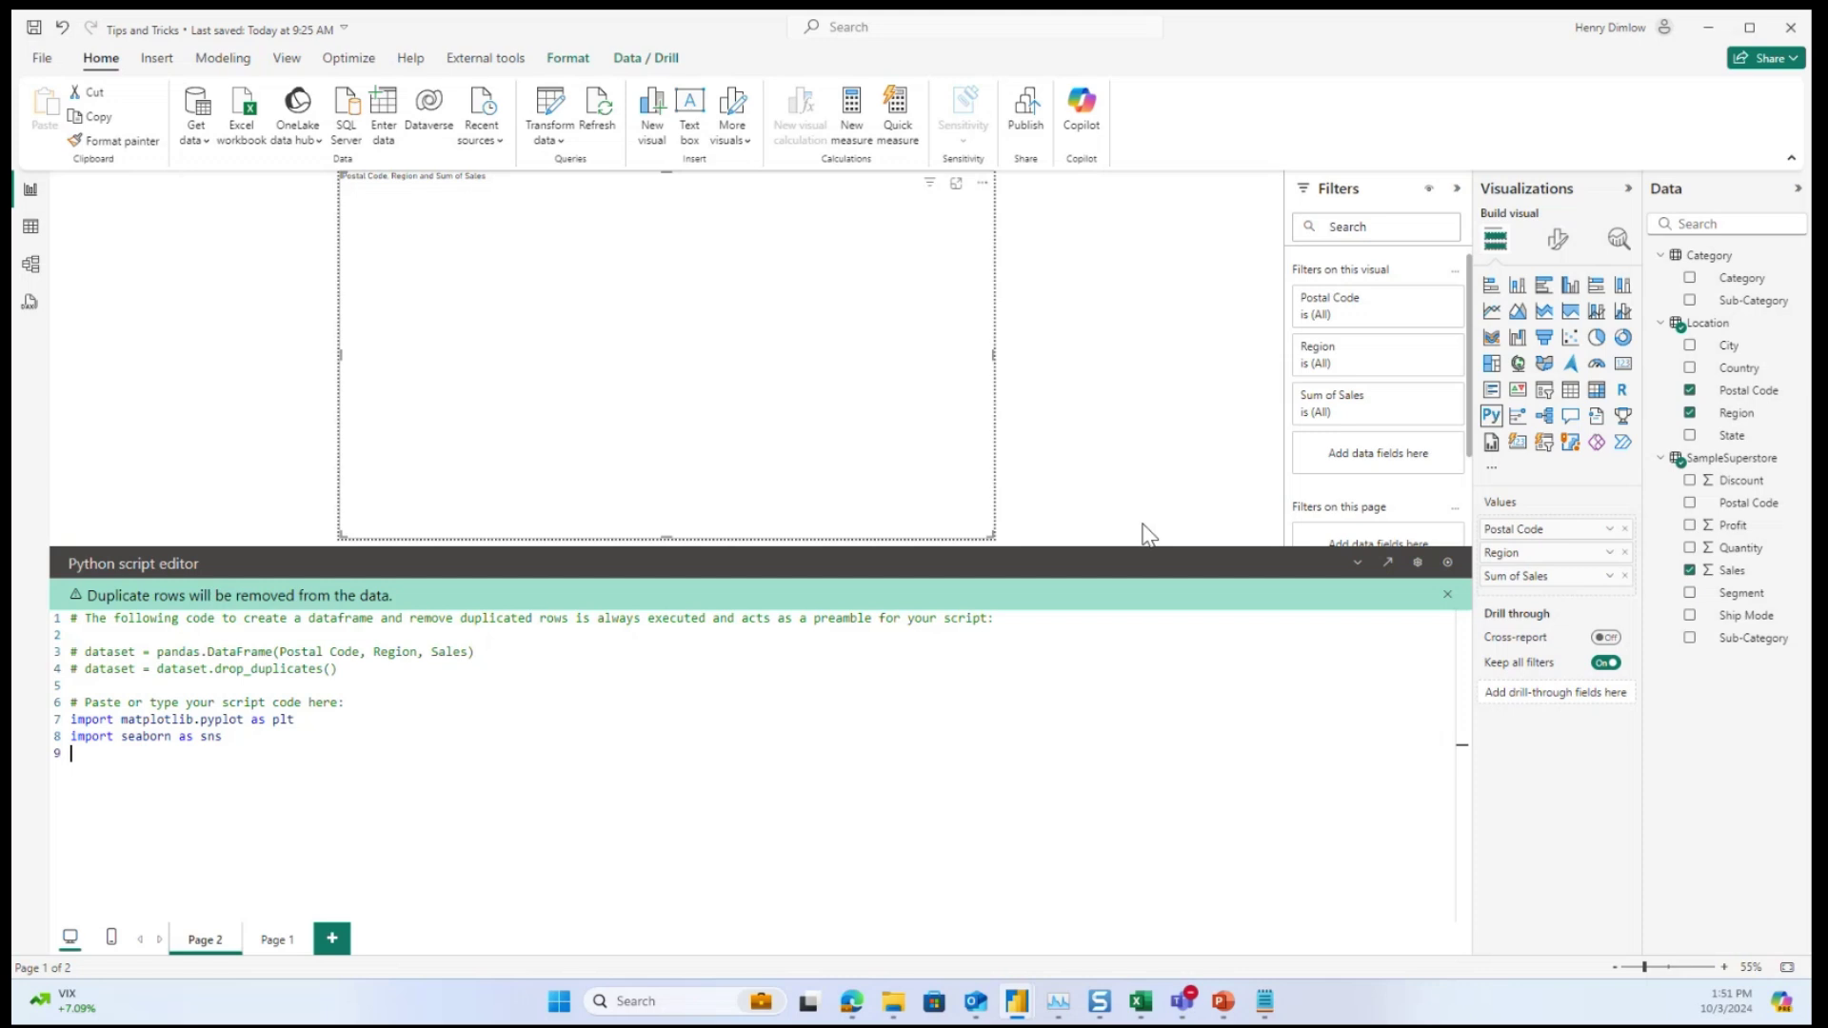
key("Return")
key("Return")
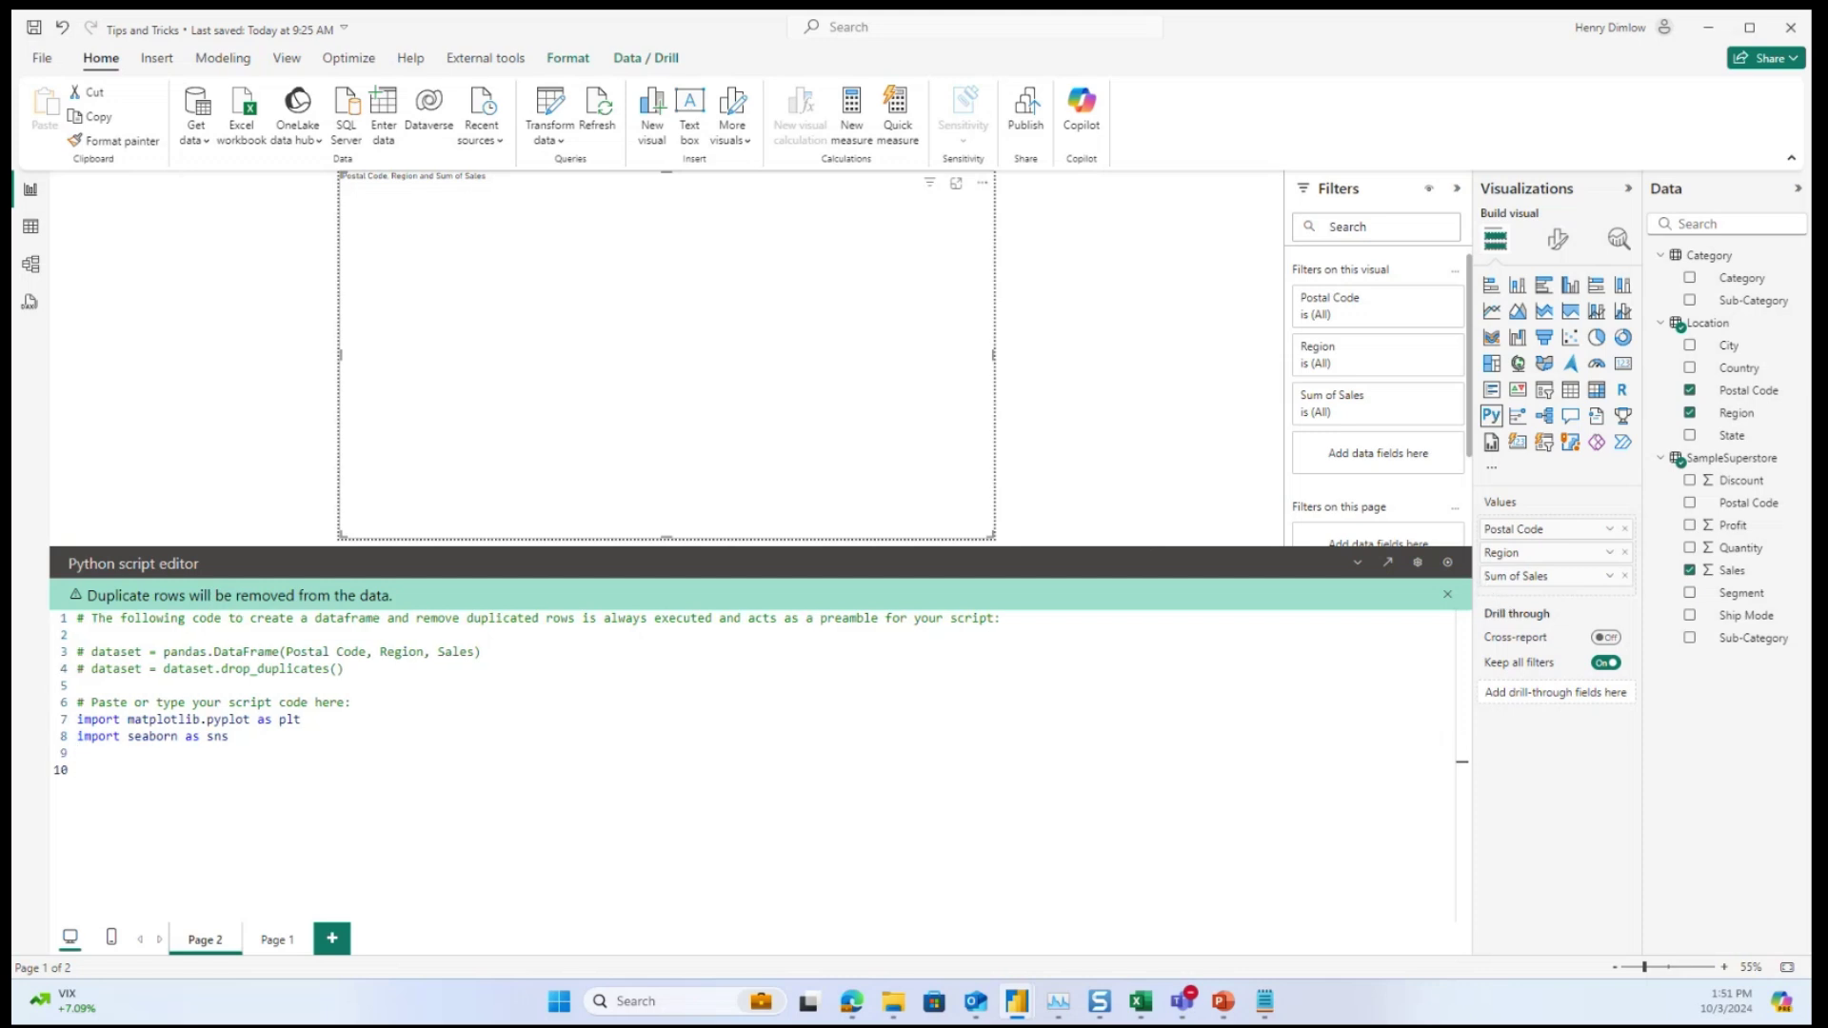
left_click(1264, 1000)
type("sns.catplot(kind = \"bar\", x=dataset[\"Region\"],y=dataset[\"Sales\"]) plt.show()")
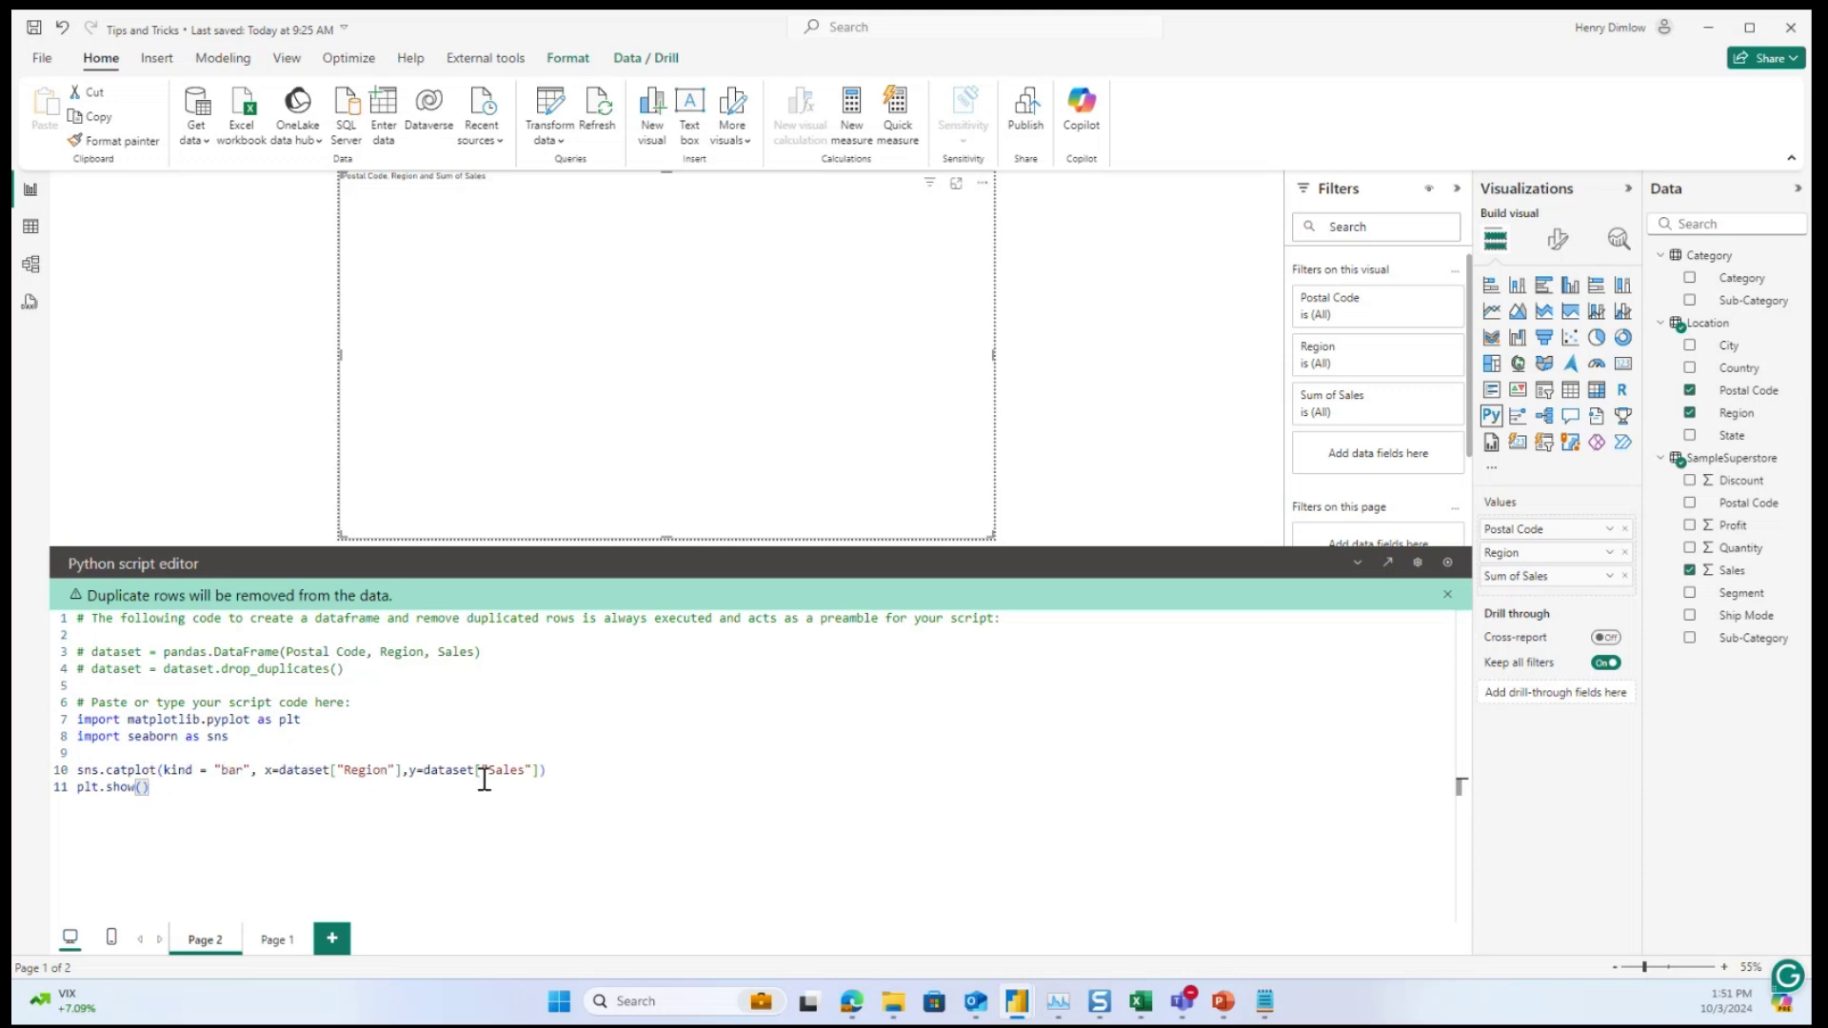
left_click(1449, 566)
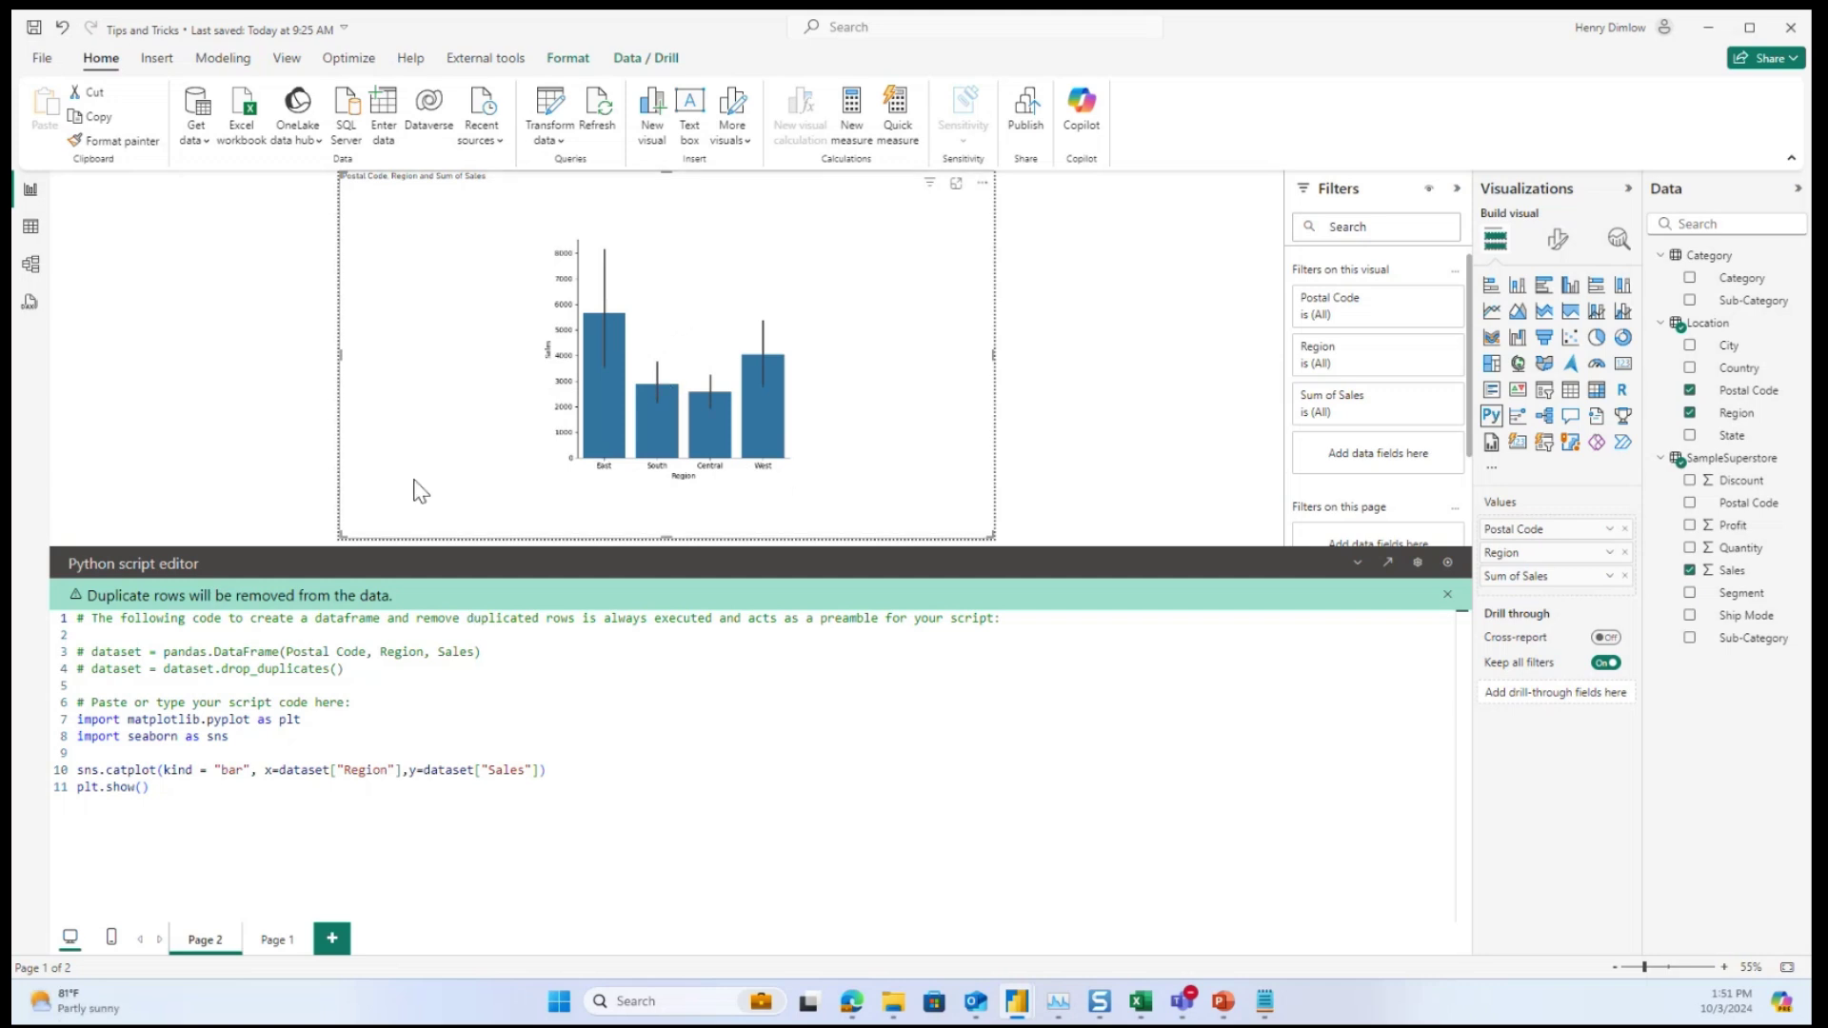
- Change line 10 to sns.violinplot of Sales by Region without kind="bar" and run it
double_click(132, 770)
key("BackSpace")
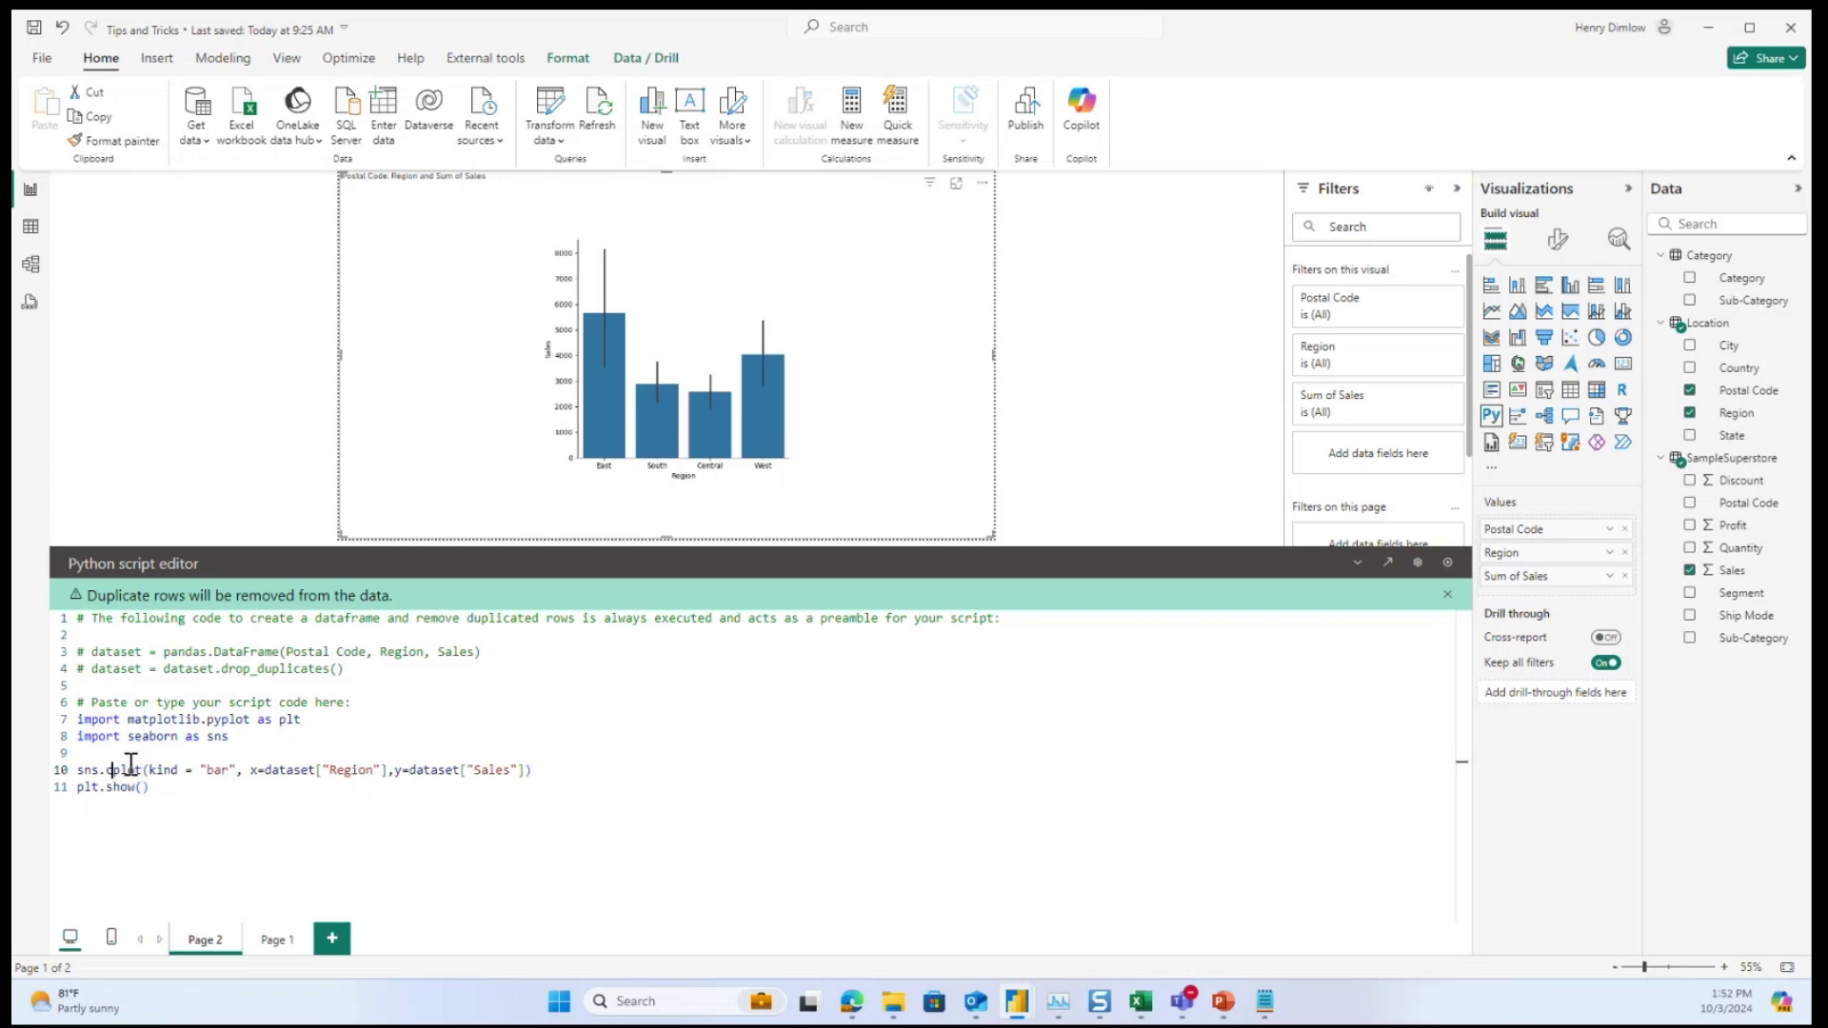
type("plot")
type("violin")
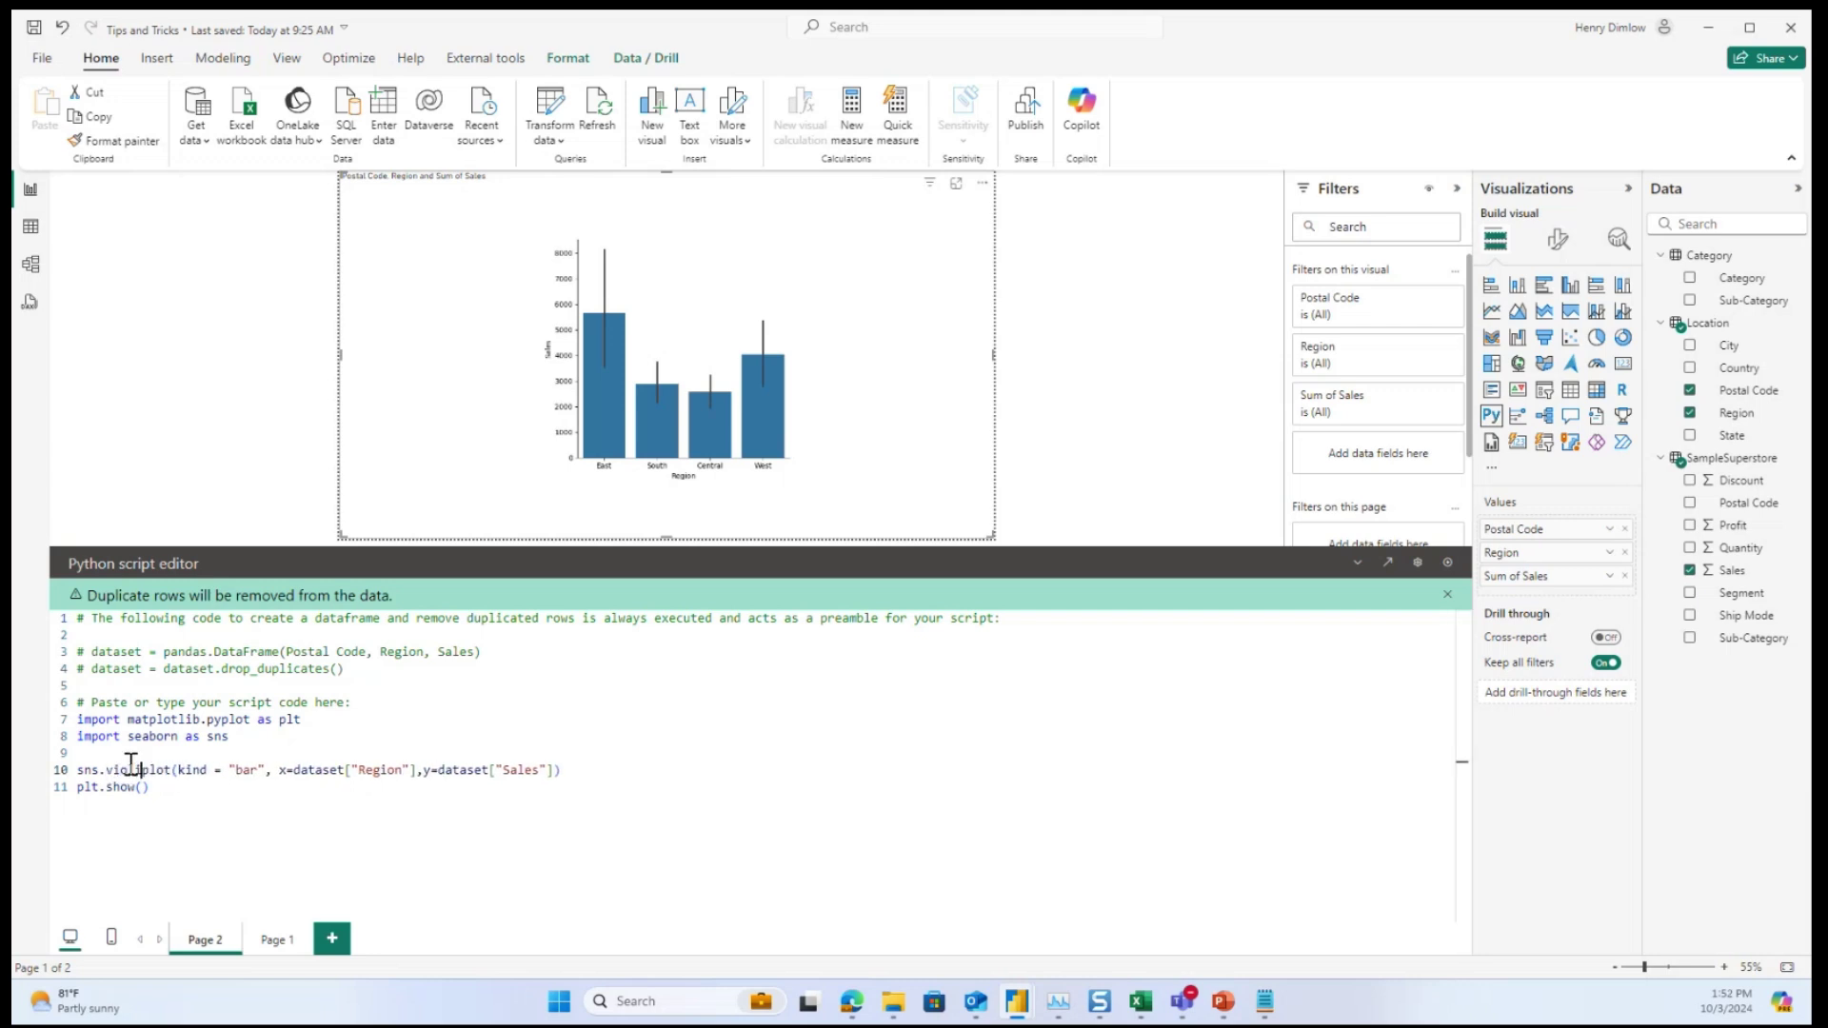
left_click_drag(277, 769, 192, 762)
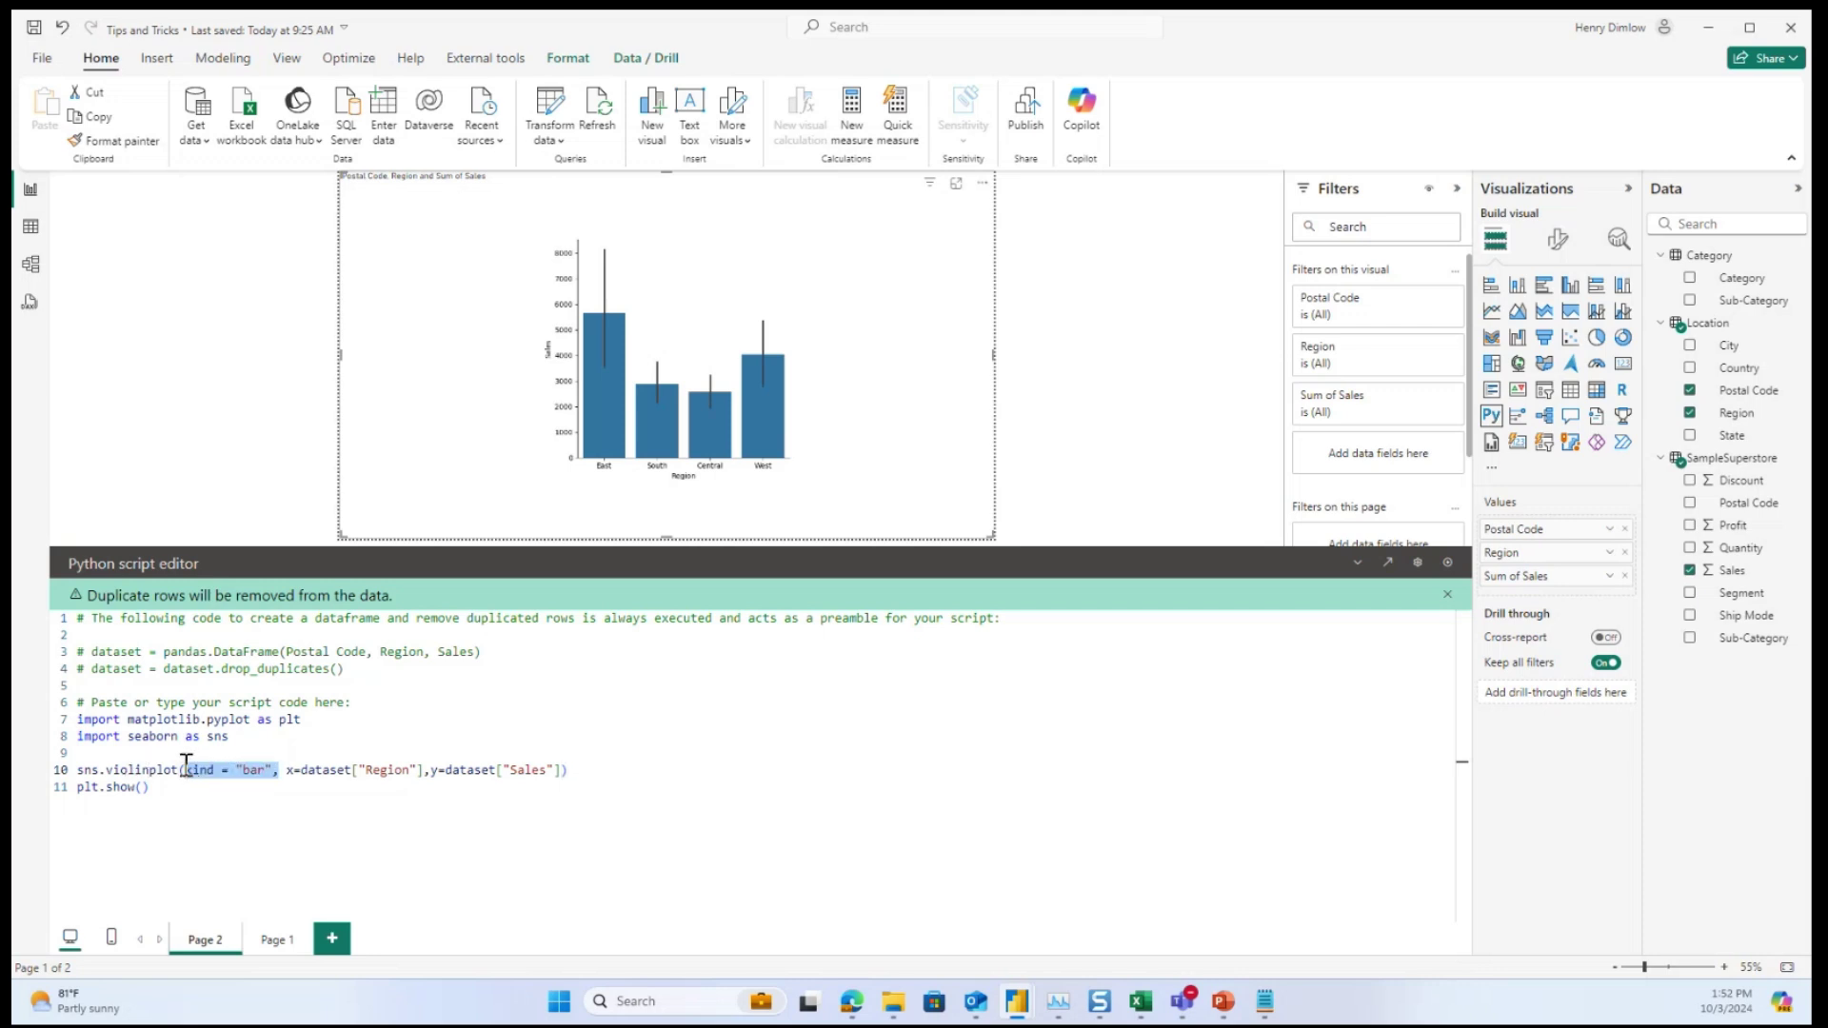
key("BackSpace")
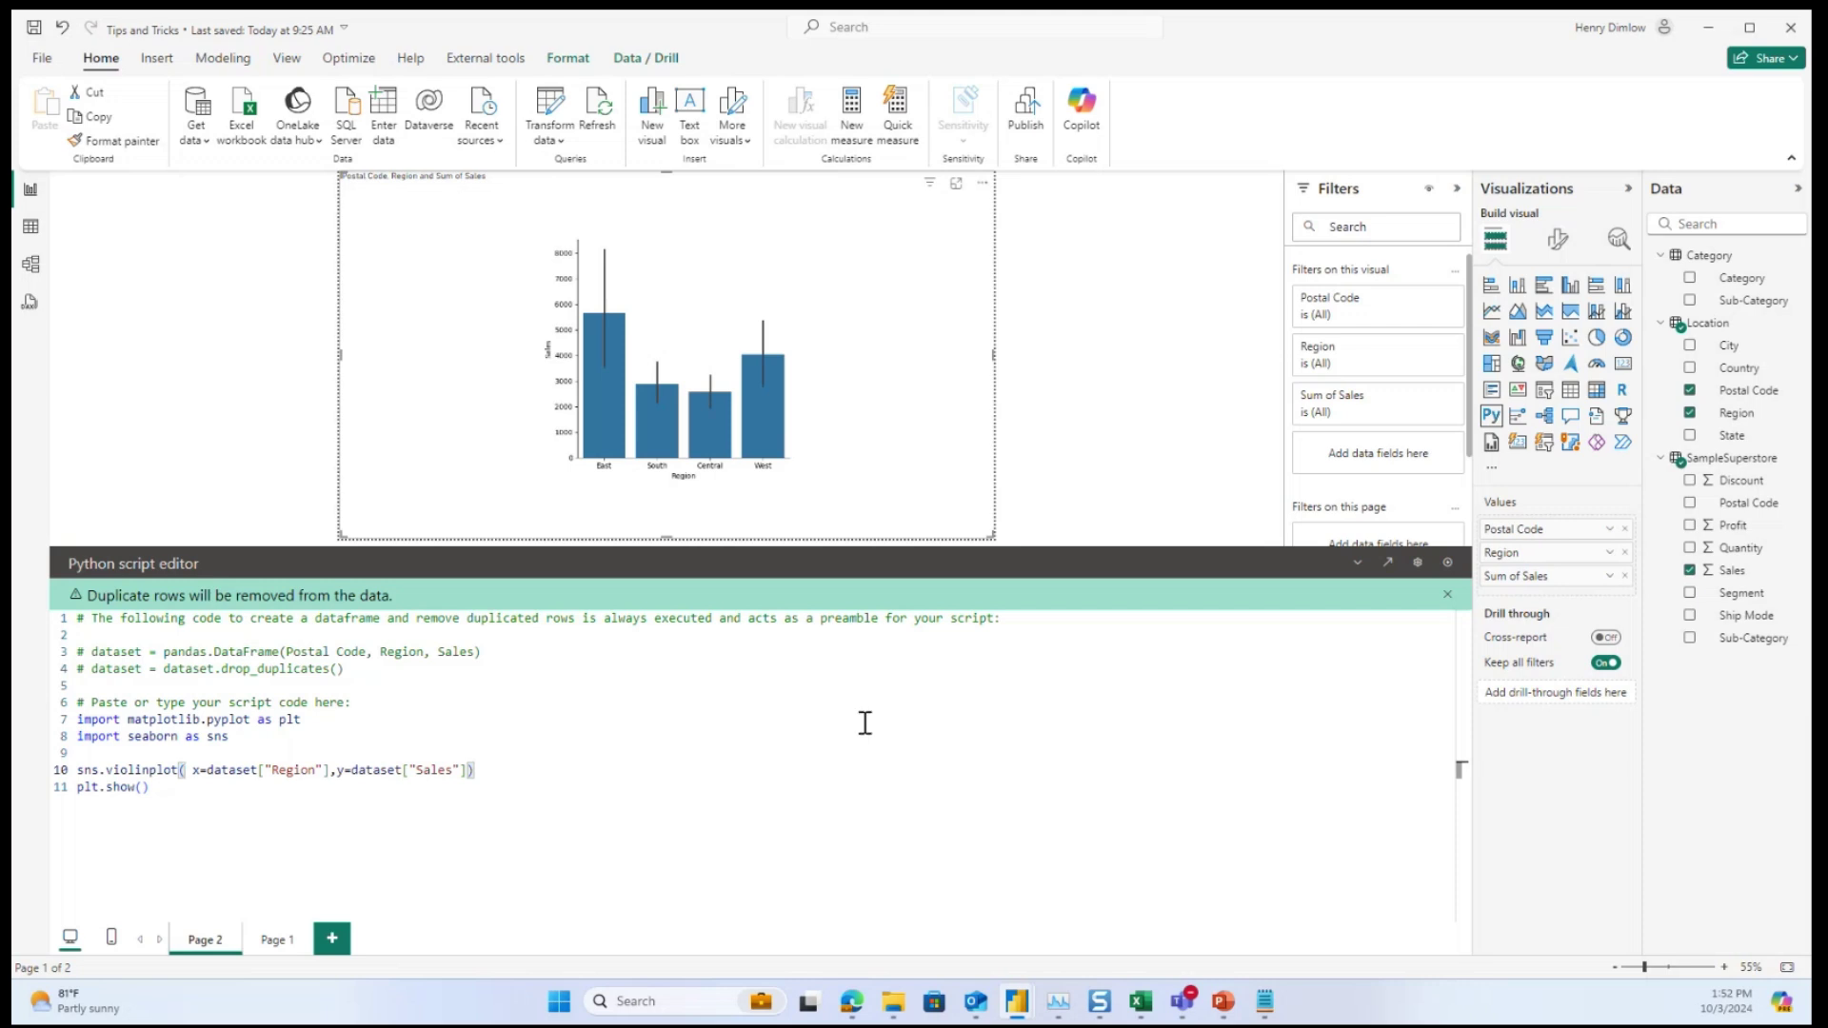
left_click(1452, 569)
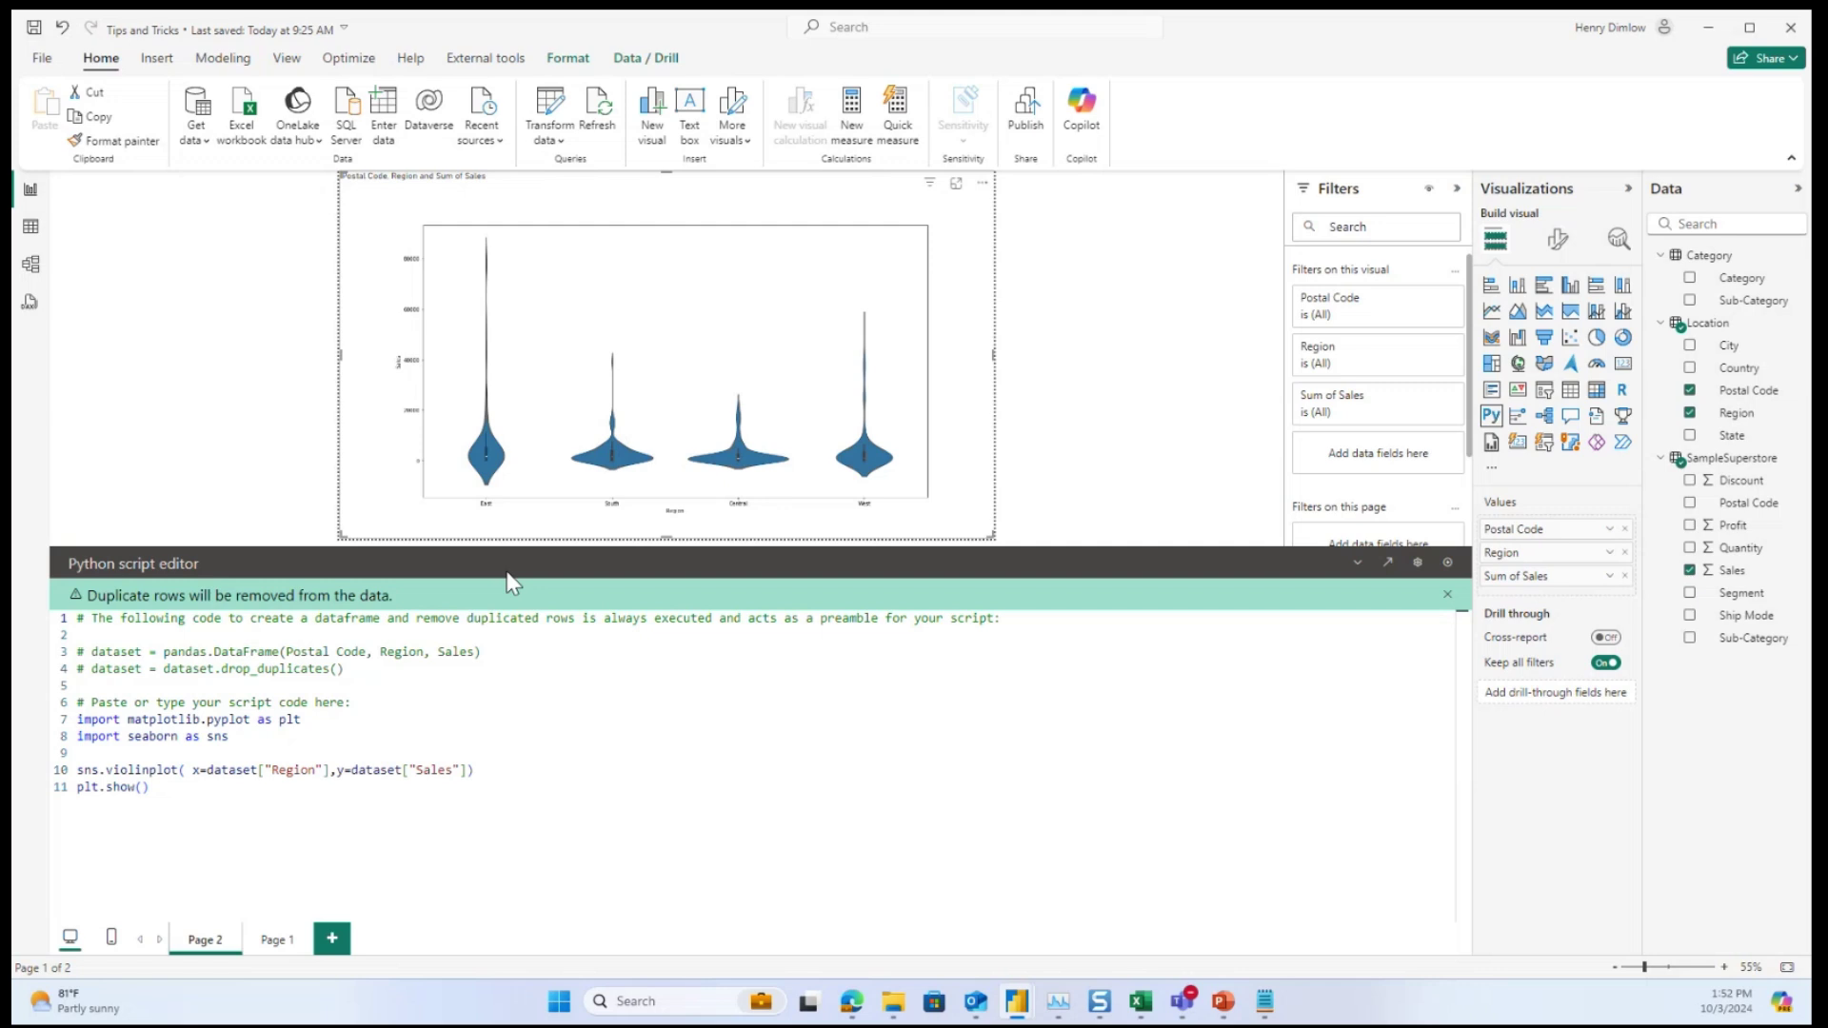
- Deselect the visual to view the Sales-by-Region violin plot without the script editor
left_click(1134, 415)
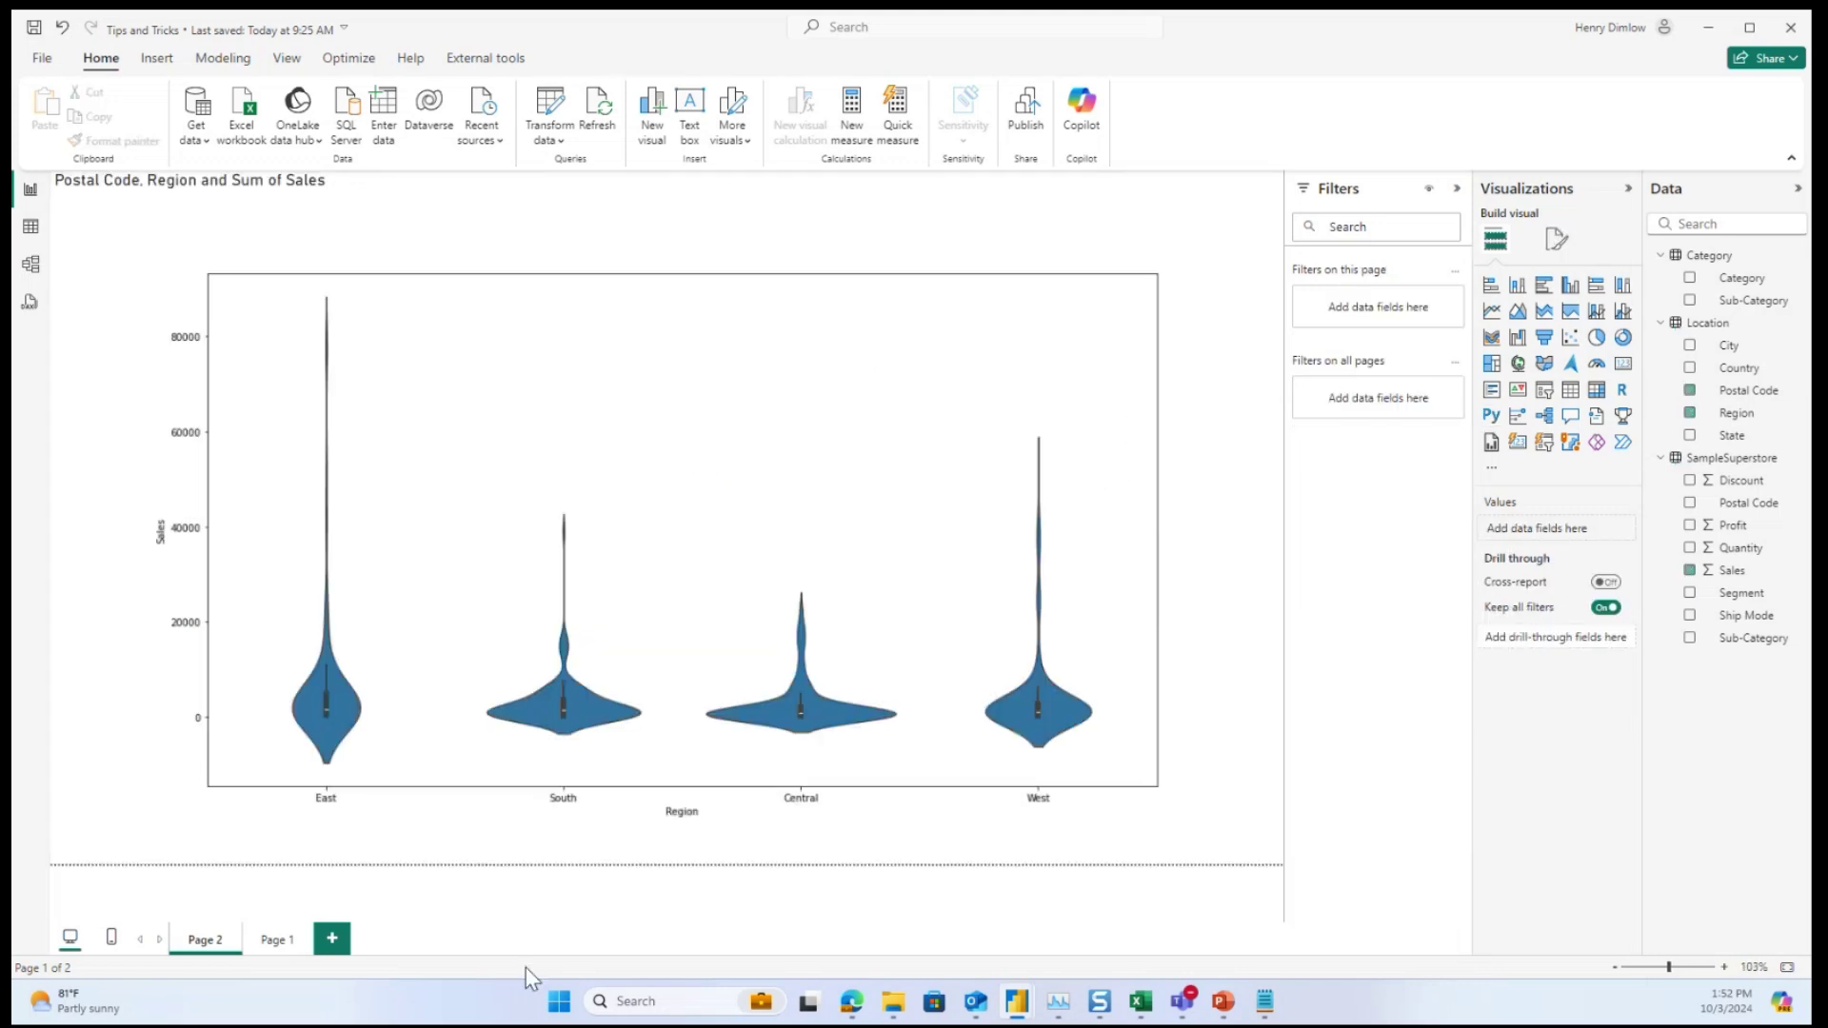
- On the Page 1 dashboard, exclude East in the Region slicer, then include it again
left_click(267, 945)
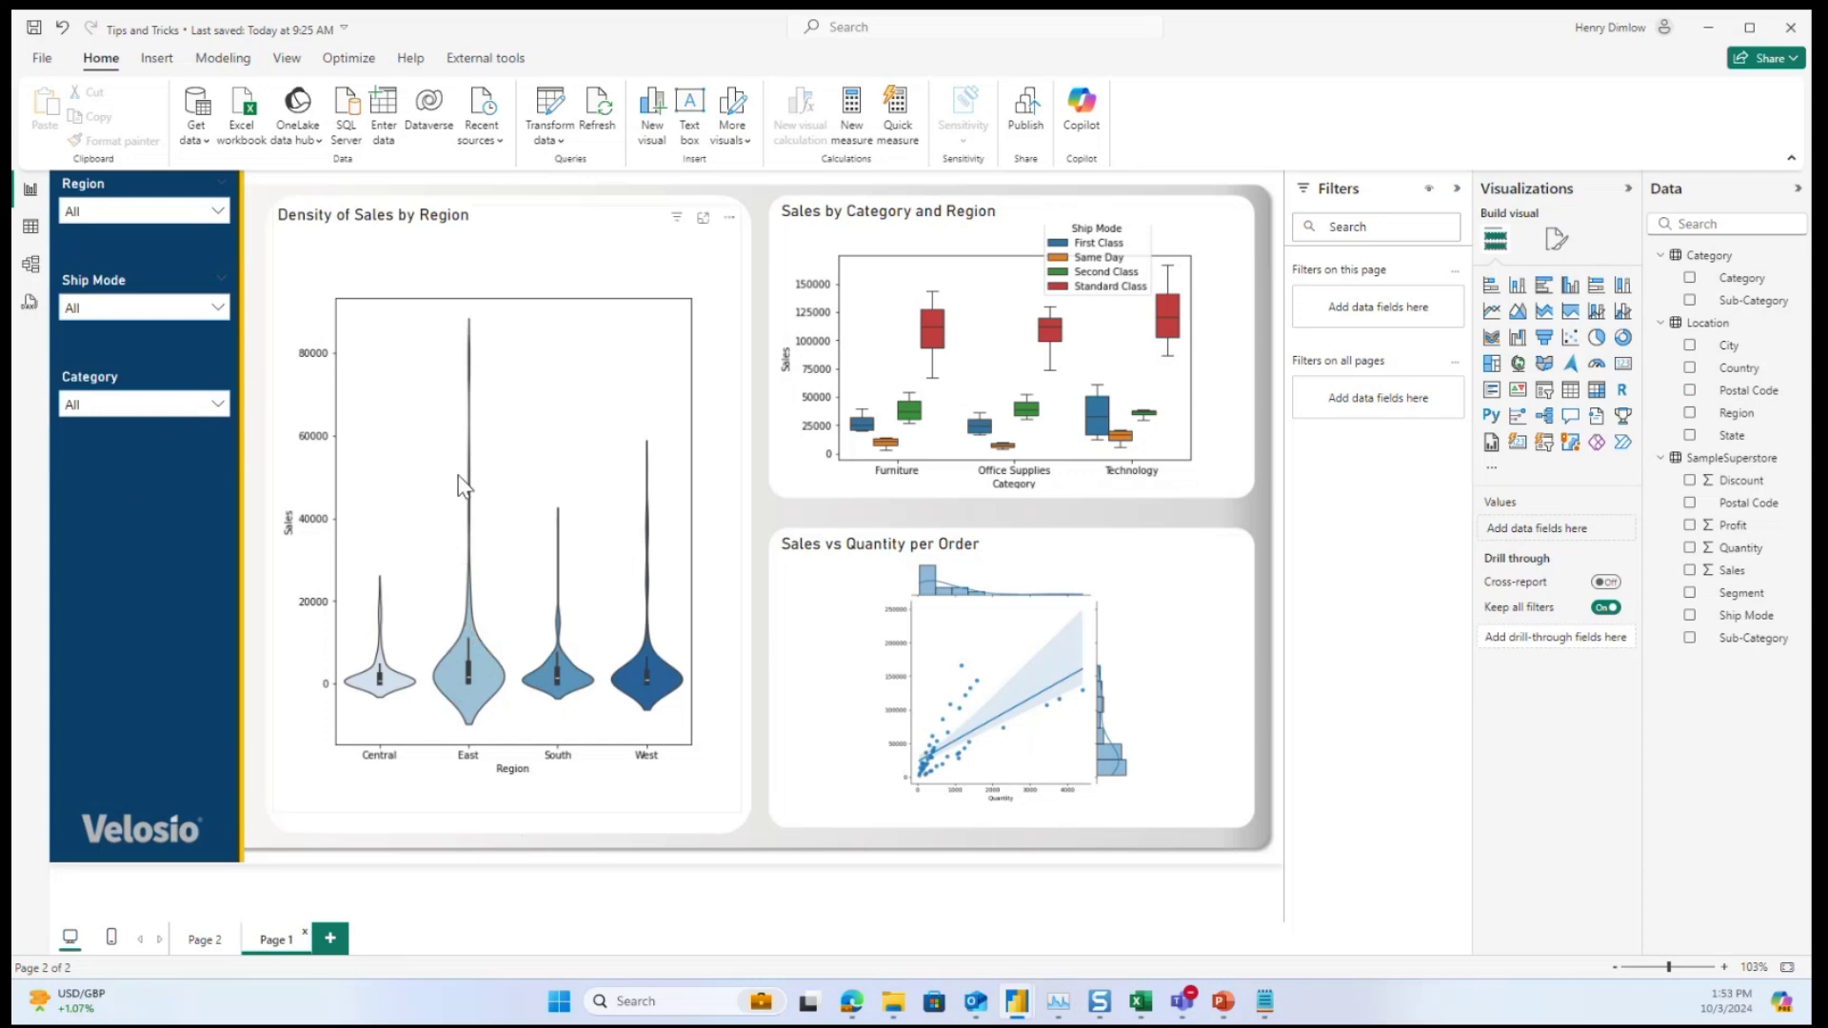
left_click(163, 211)
left_click(134, 295)
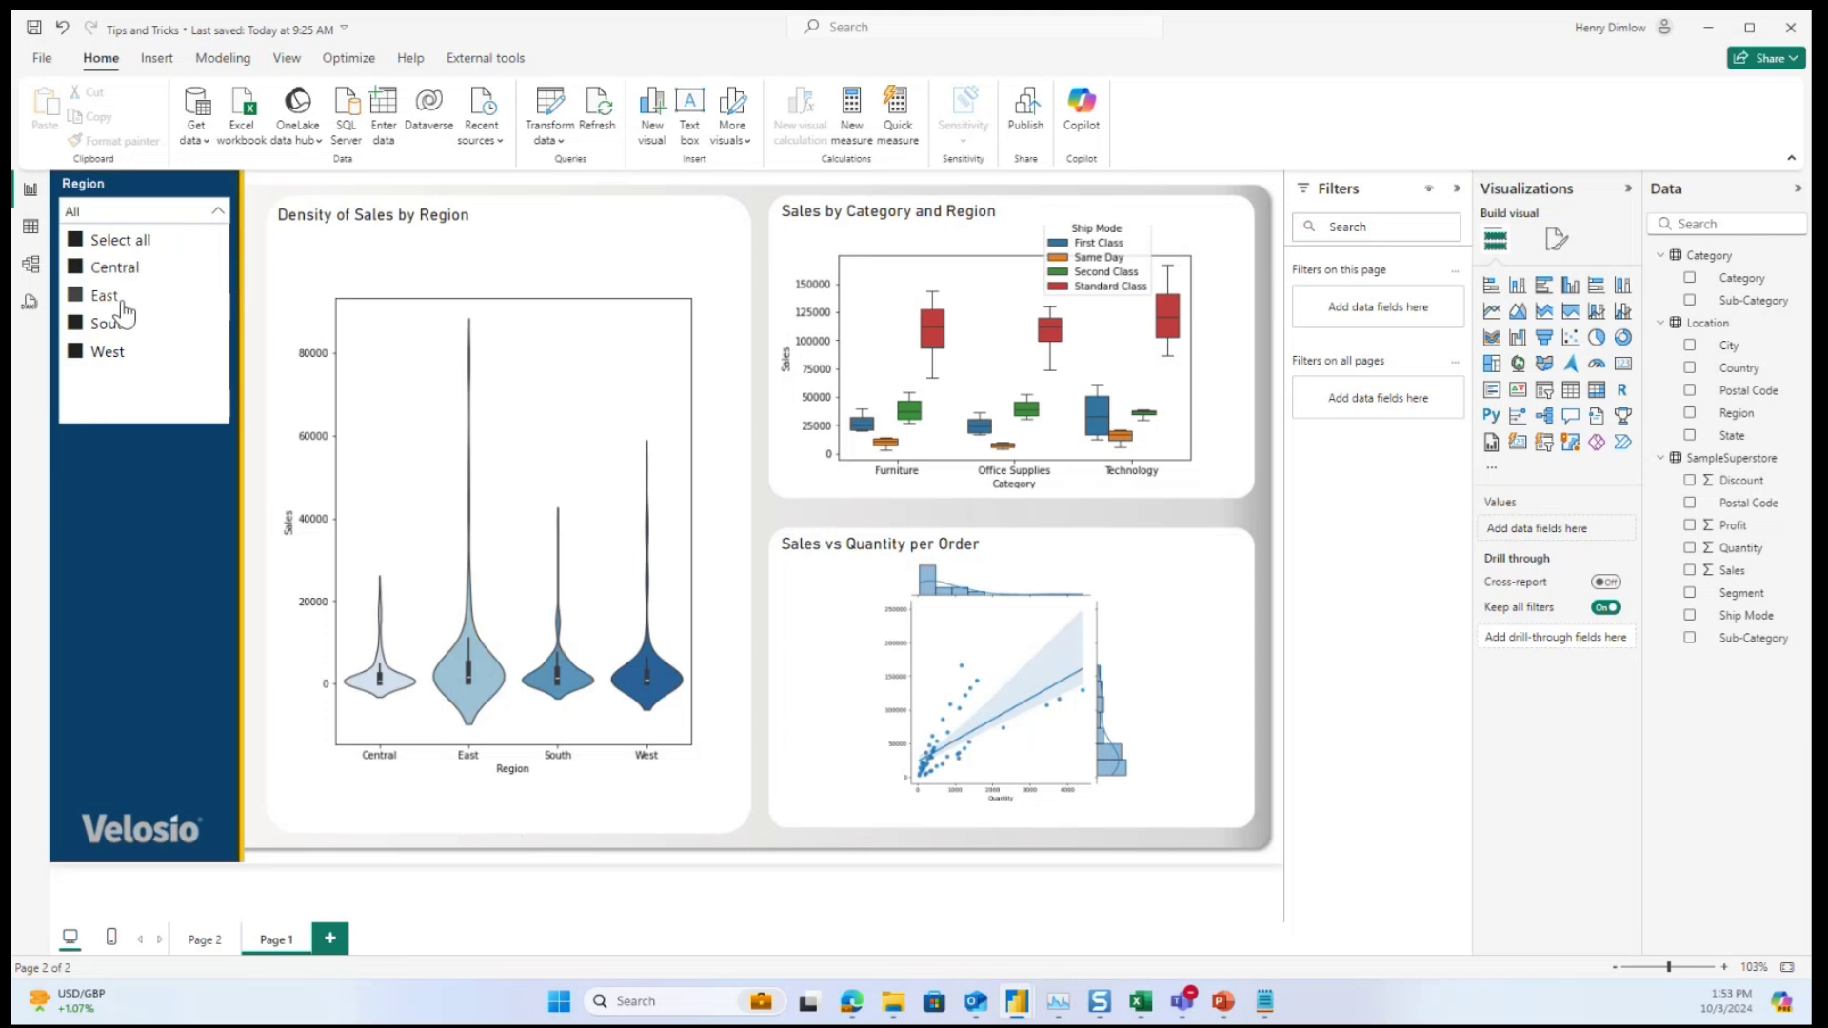
left_click(153, 213)
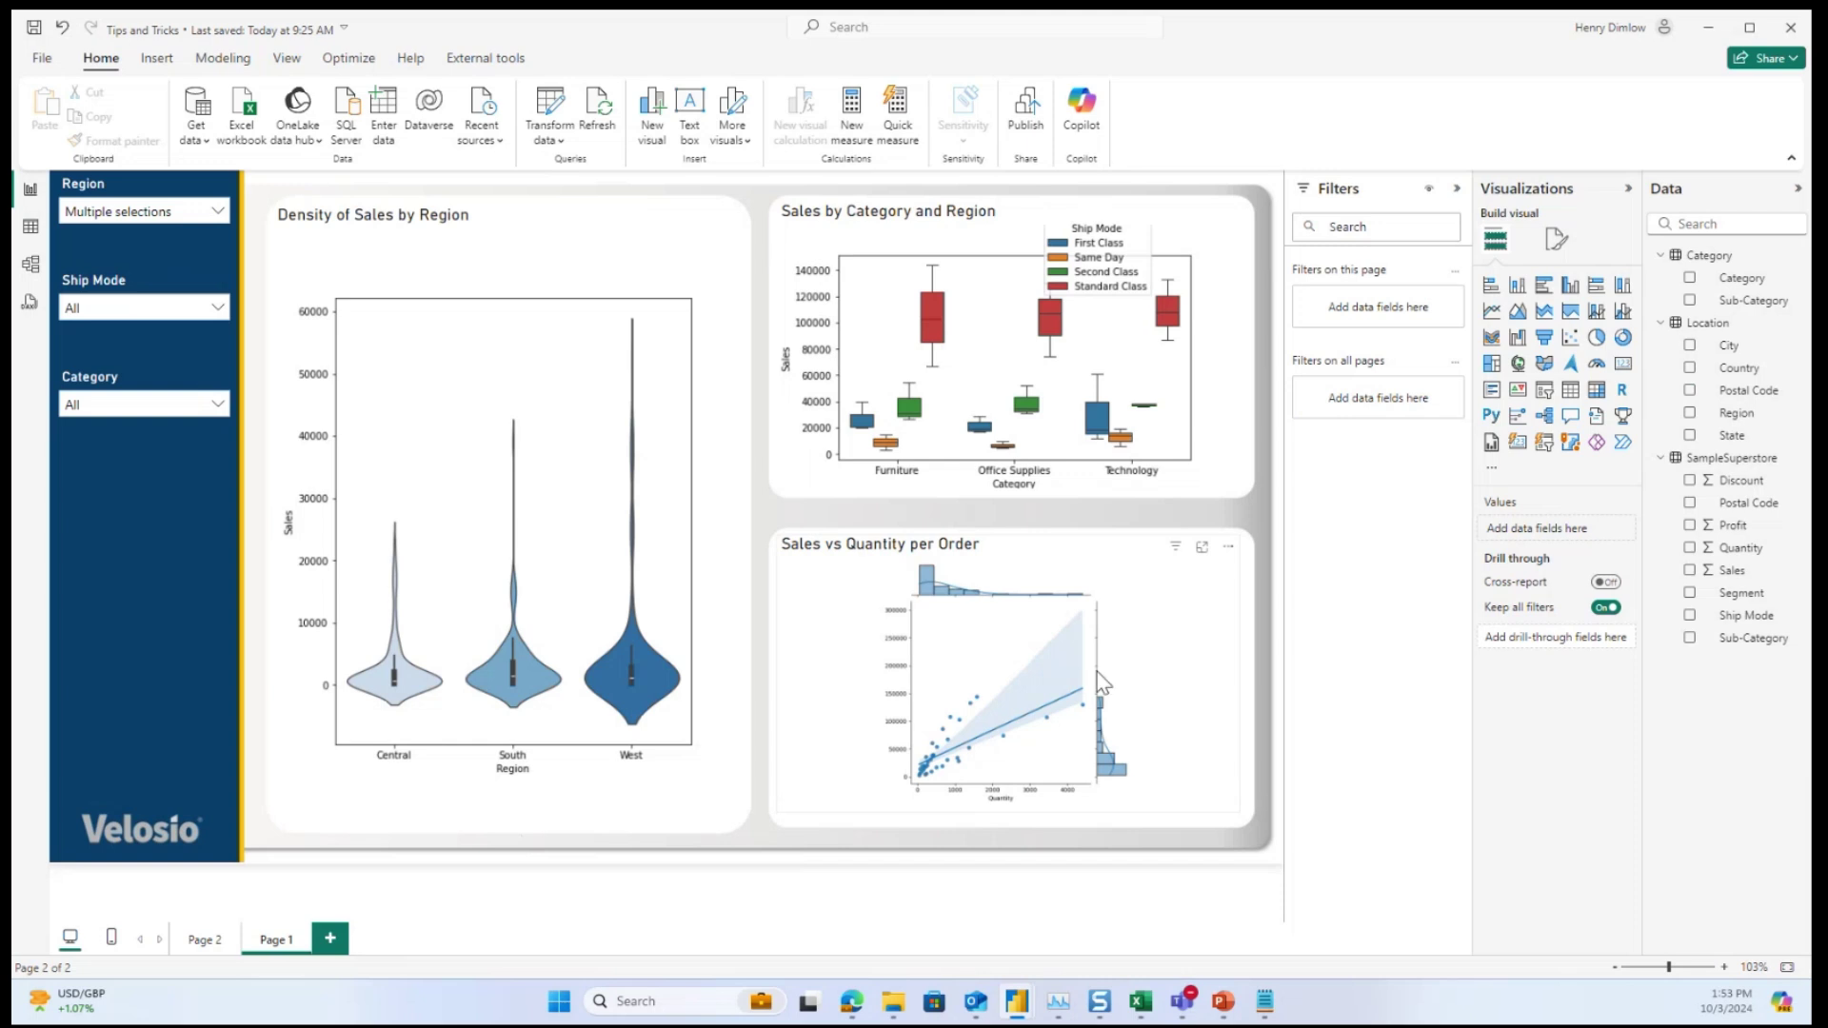
left_click(166, 211)
left_click(91, 298)
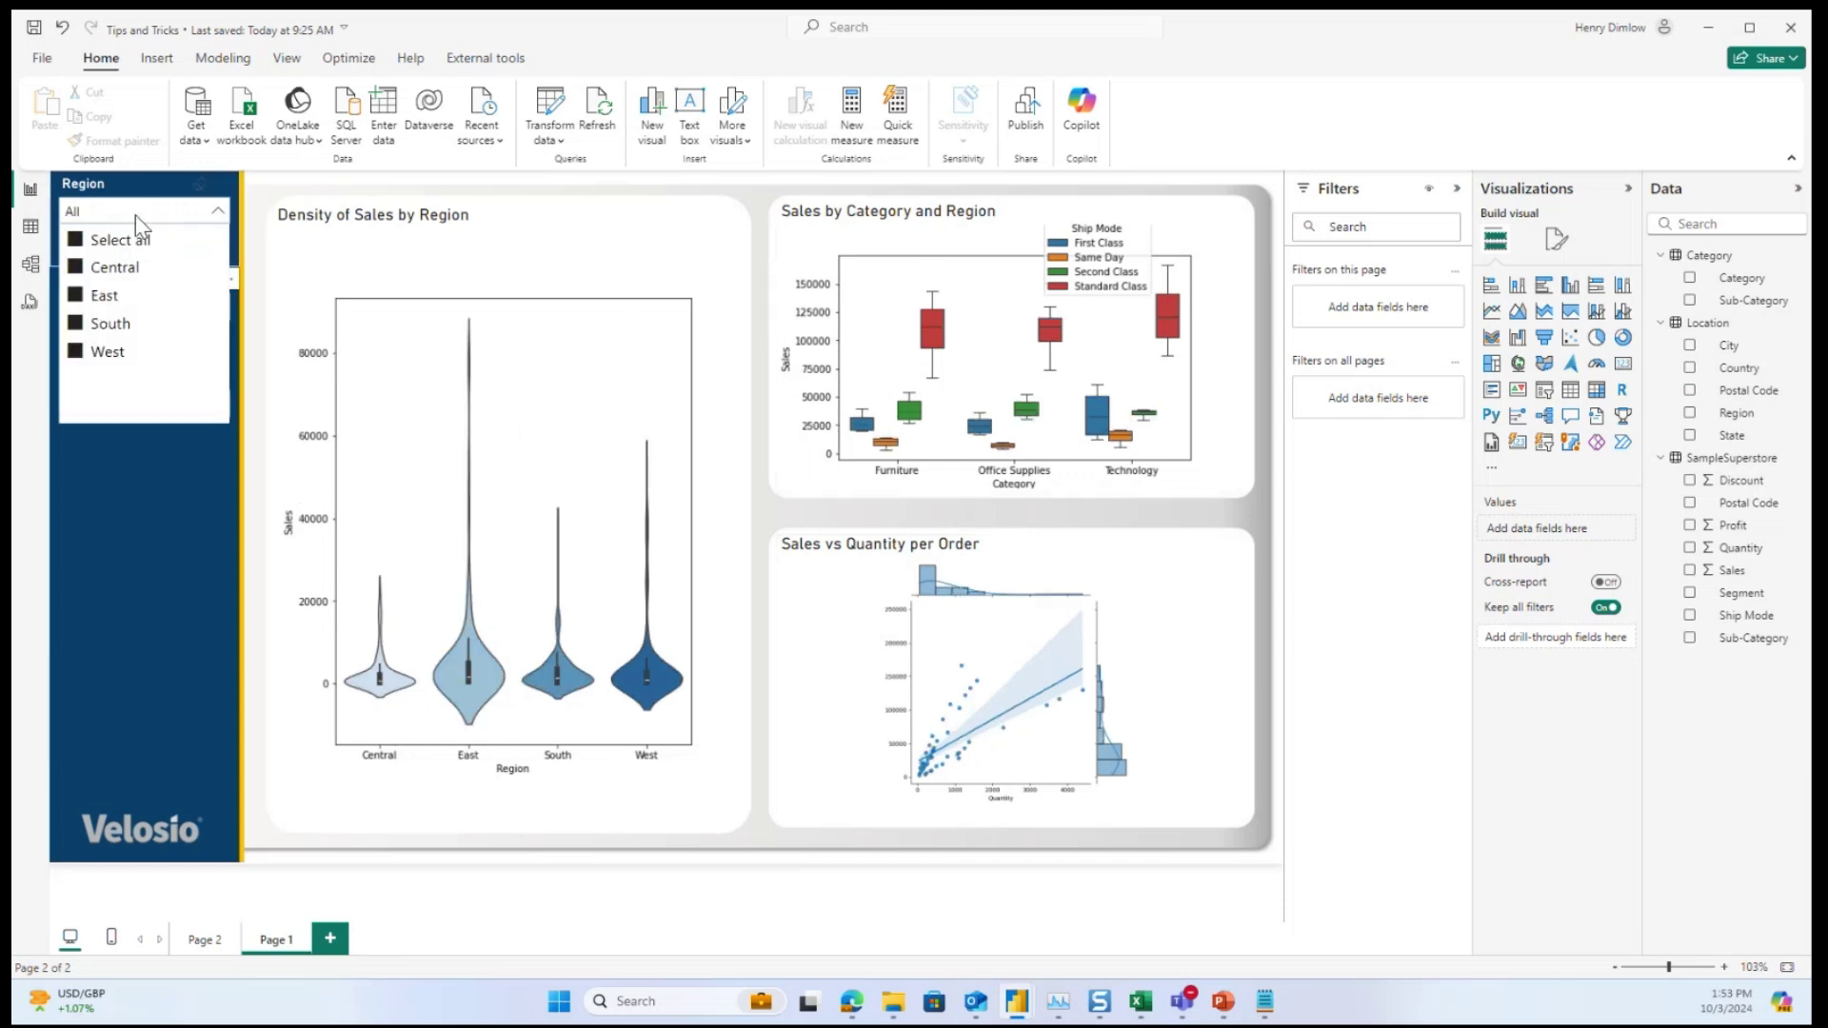
left_click(135, 215)
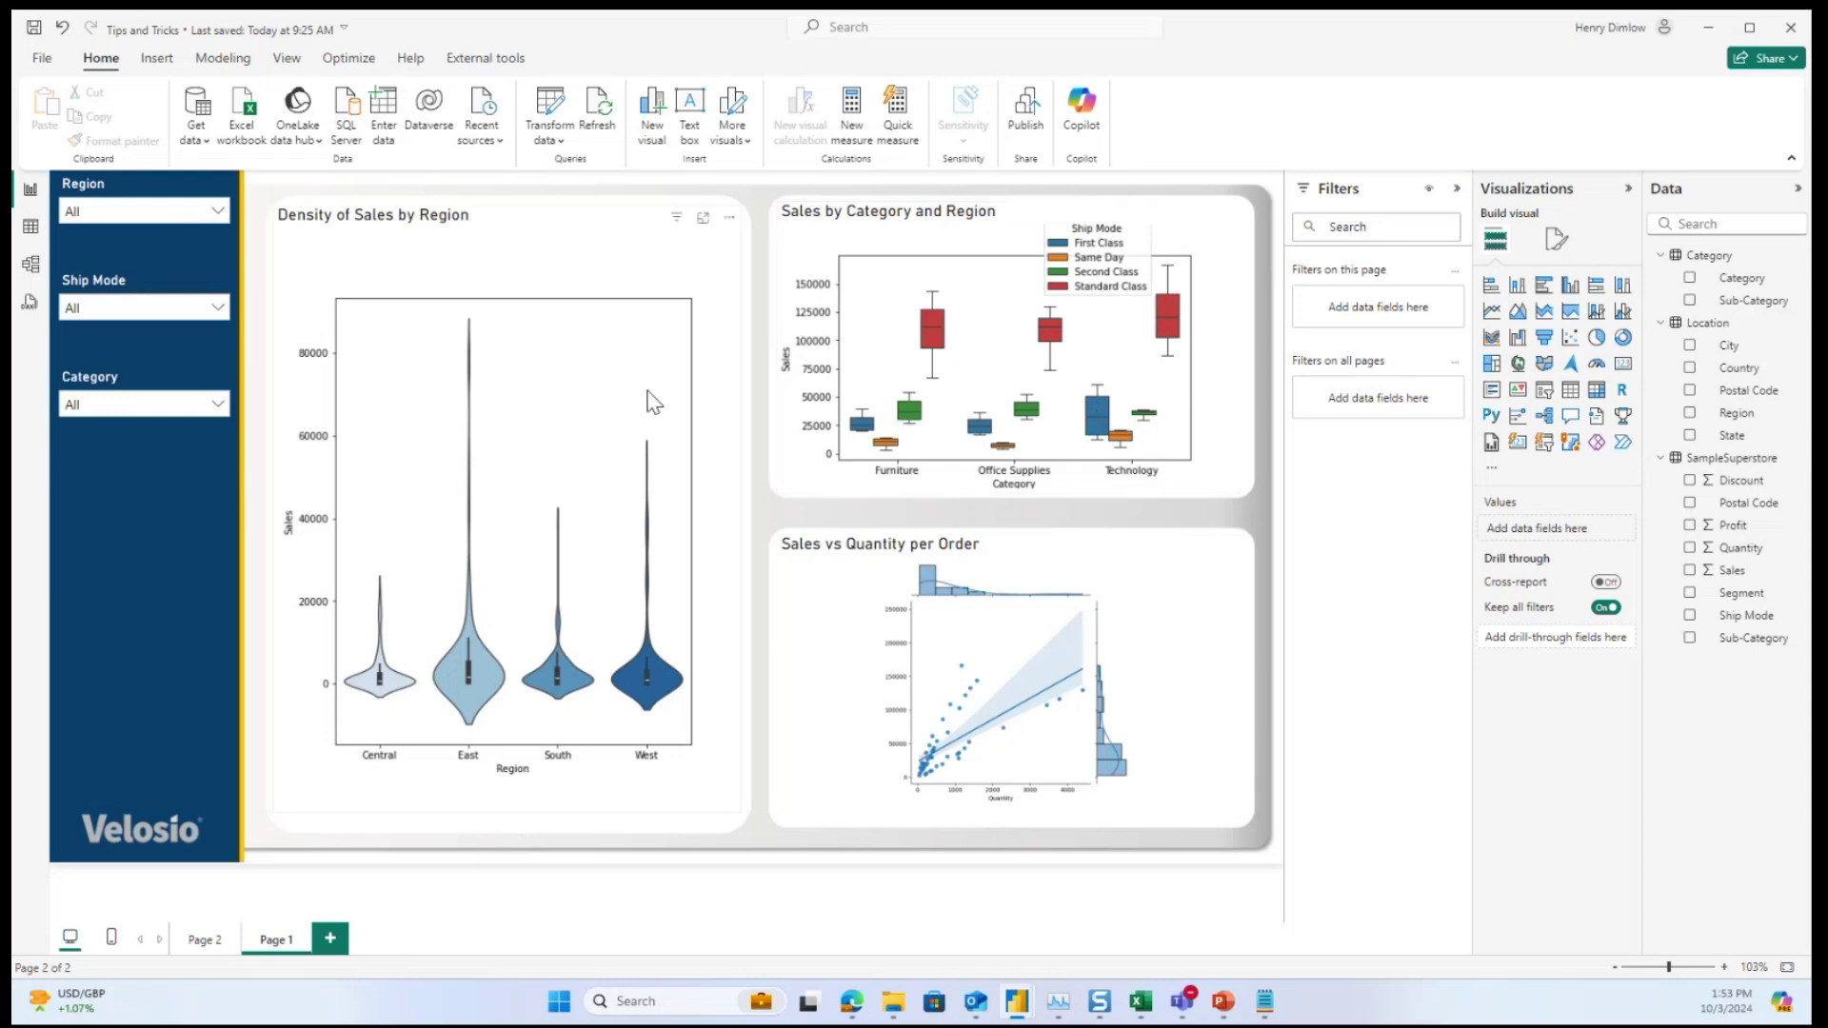
- Filter the dashboard to the First Class ship mode
left_click(178, 321)
left_click(100, 363)
left_click(152, 307)
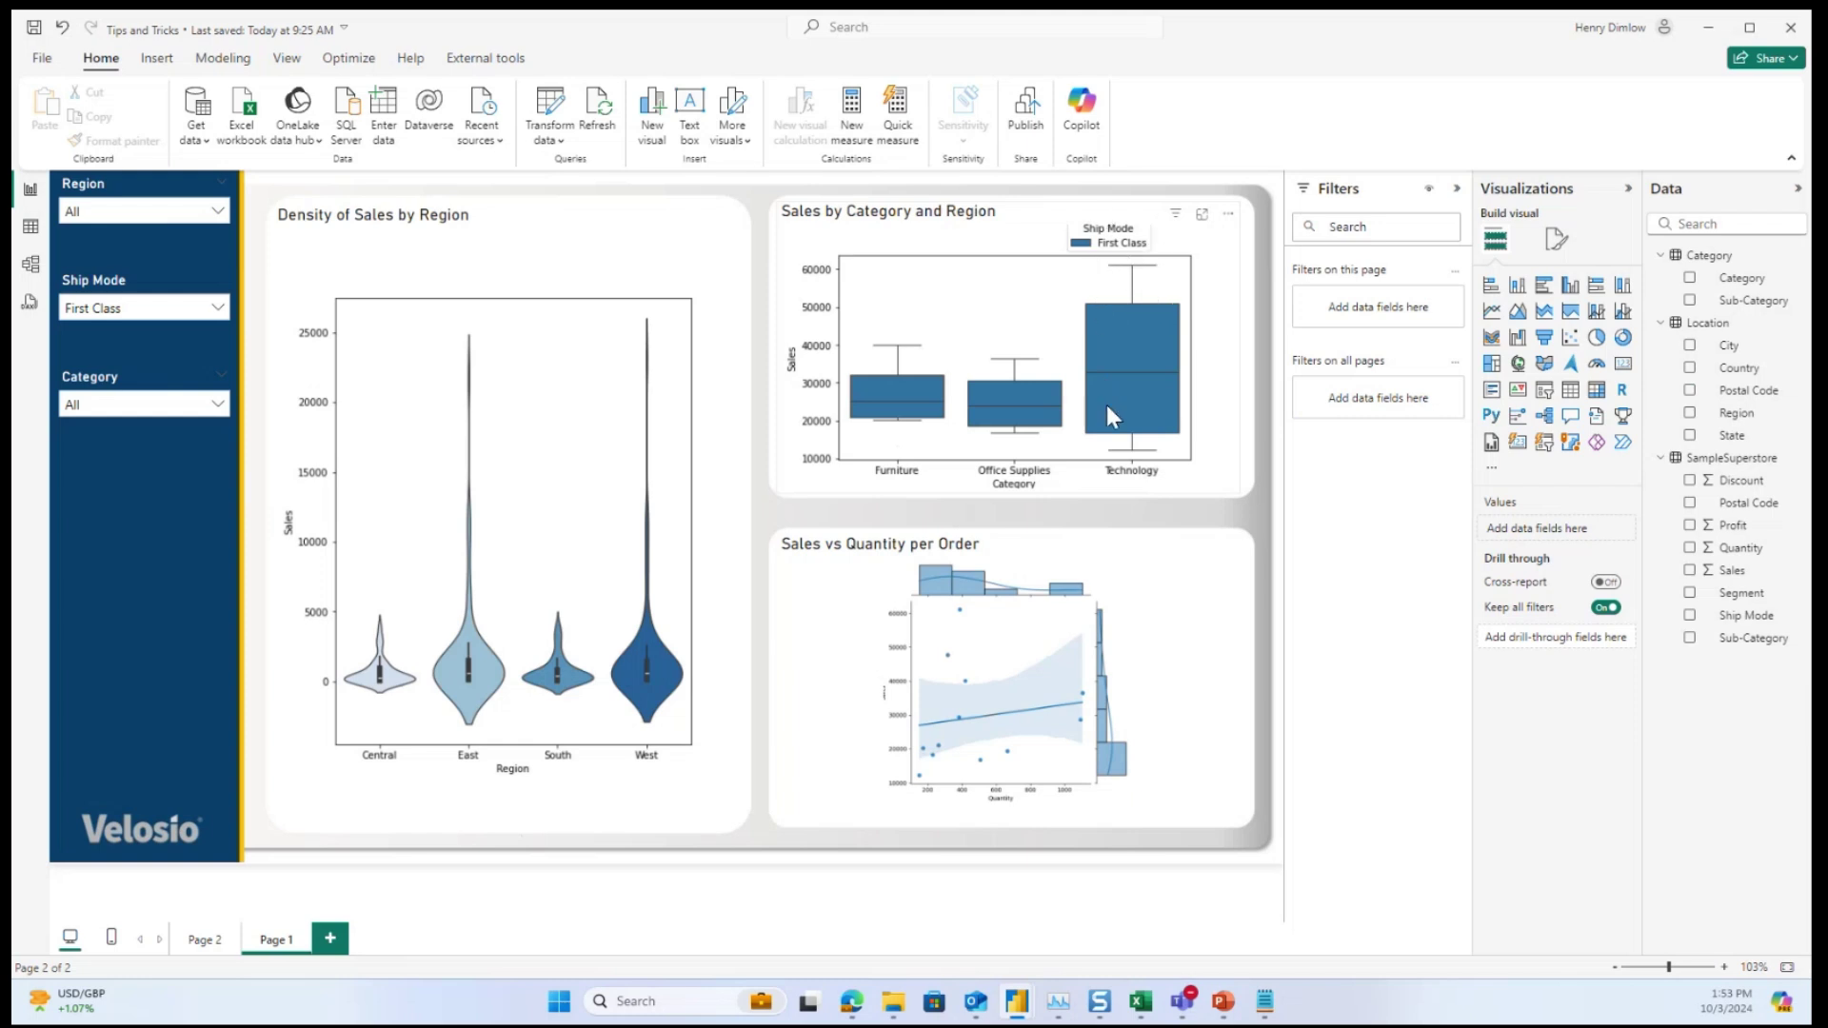
- Set the Ship Mode slicer back to Select all
left_click(152, 310)
left_click(134, 337)
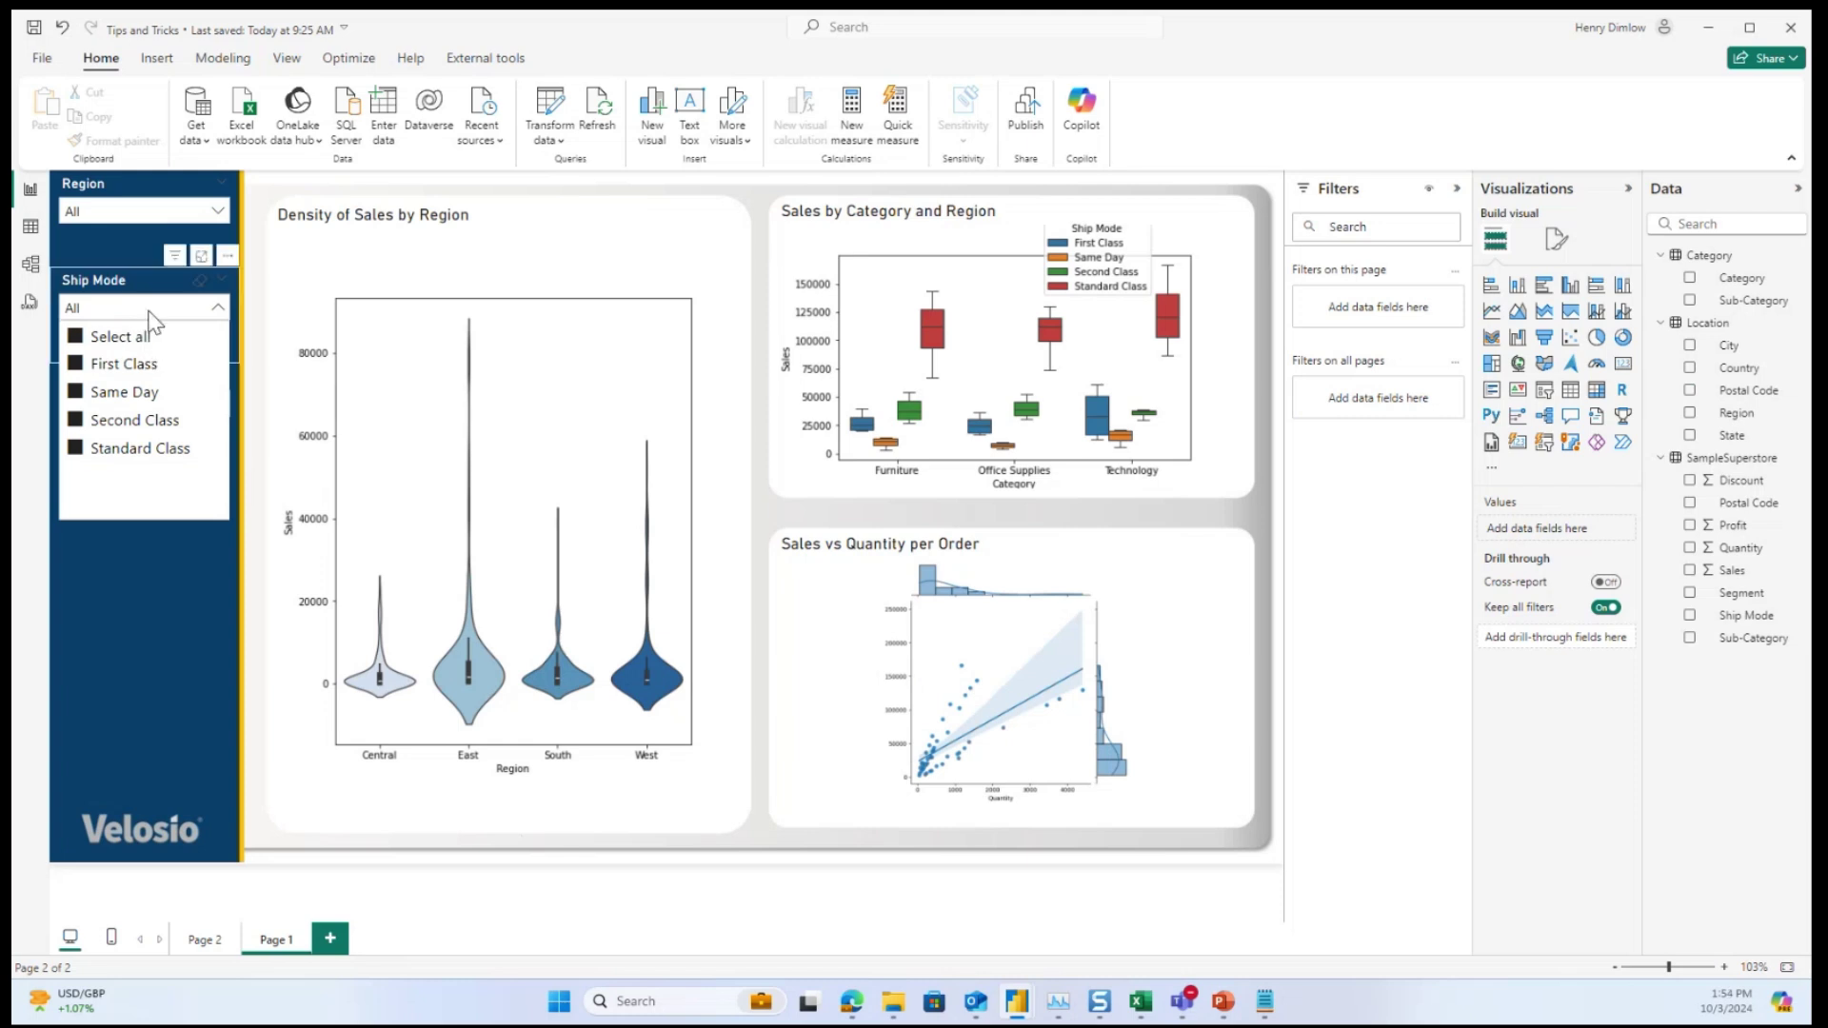
left_click(149, 312)
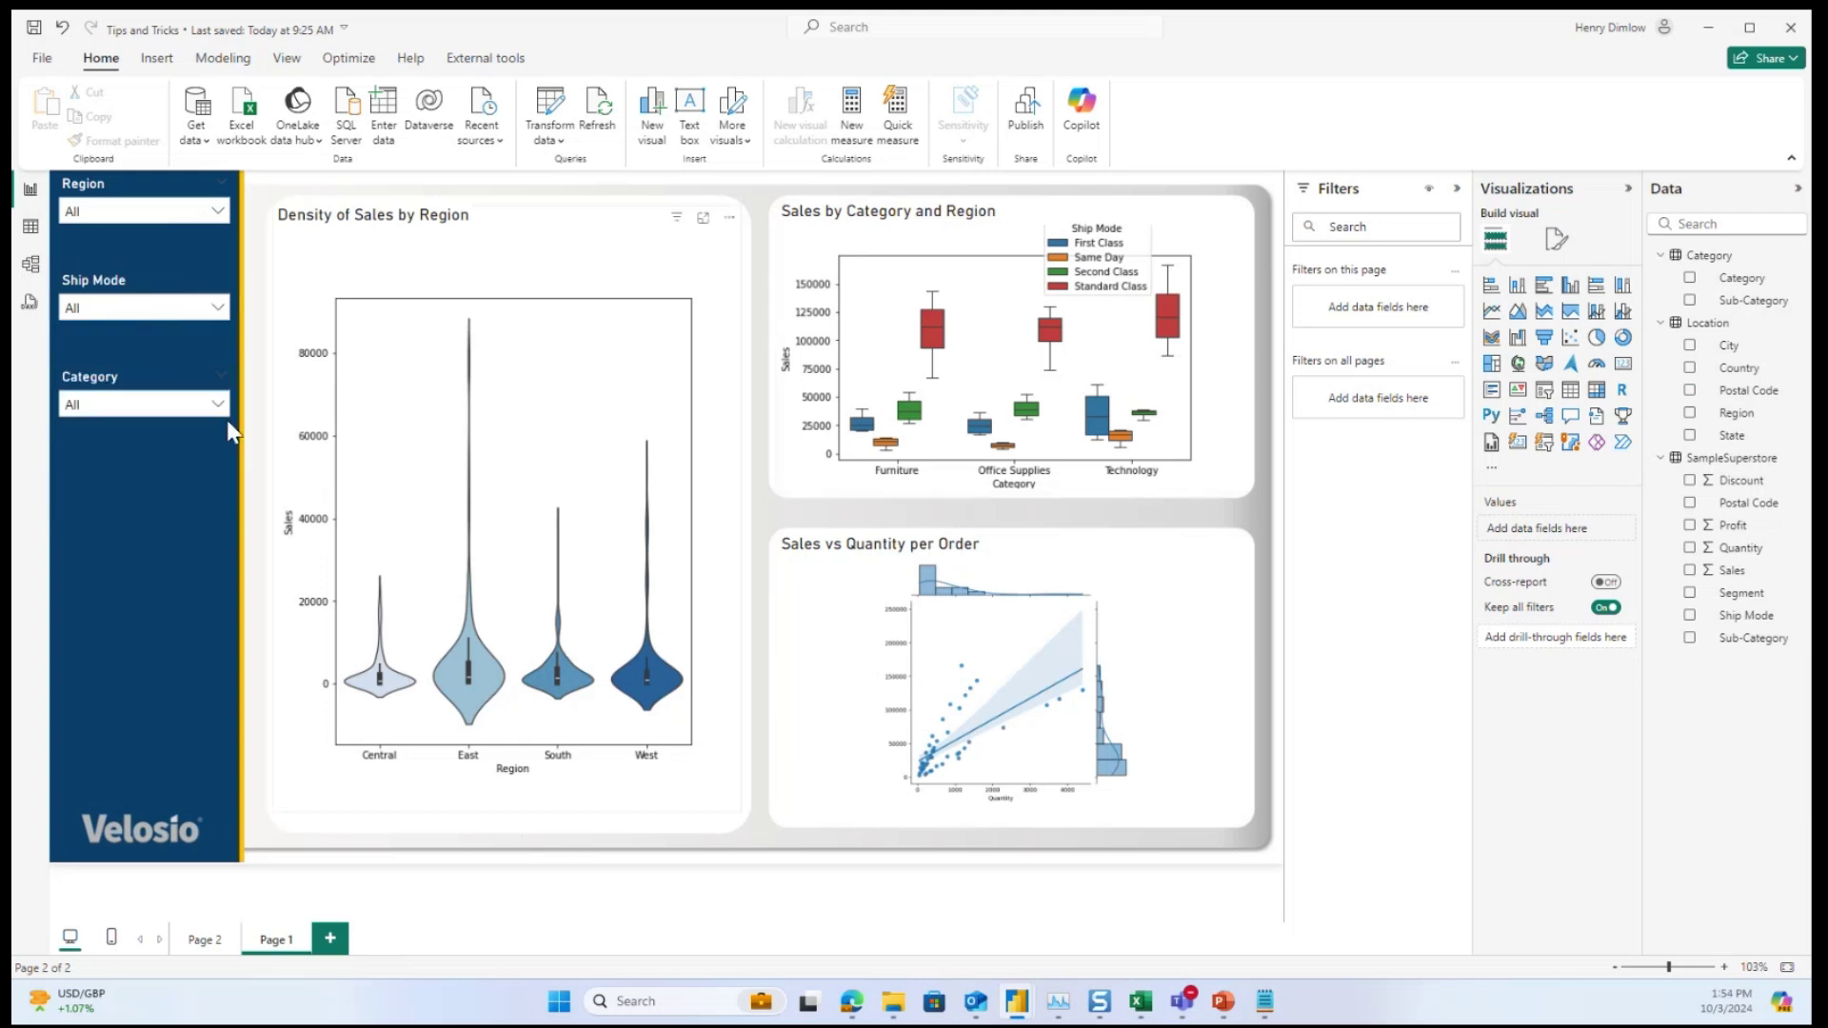
- Filter the Category slicer to Furniture, then change it to Office Supplies
left_click(120, 405)
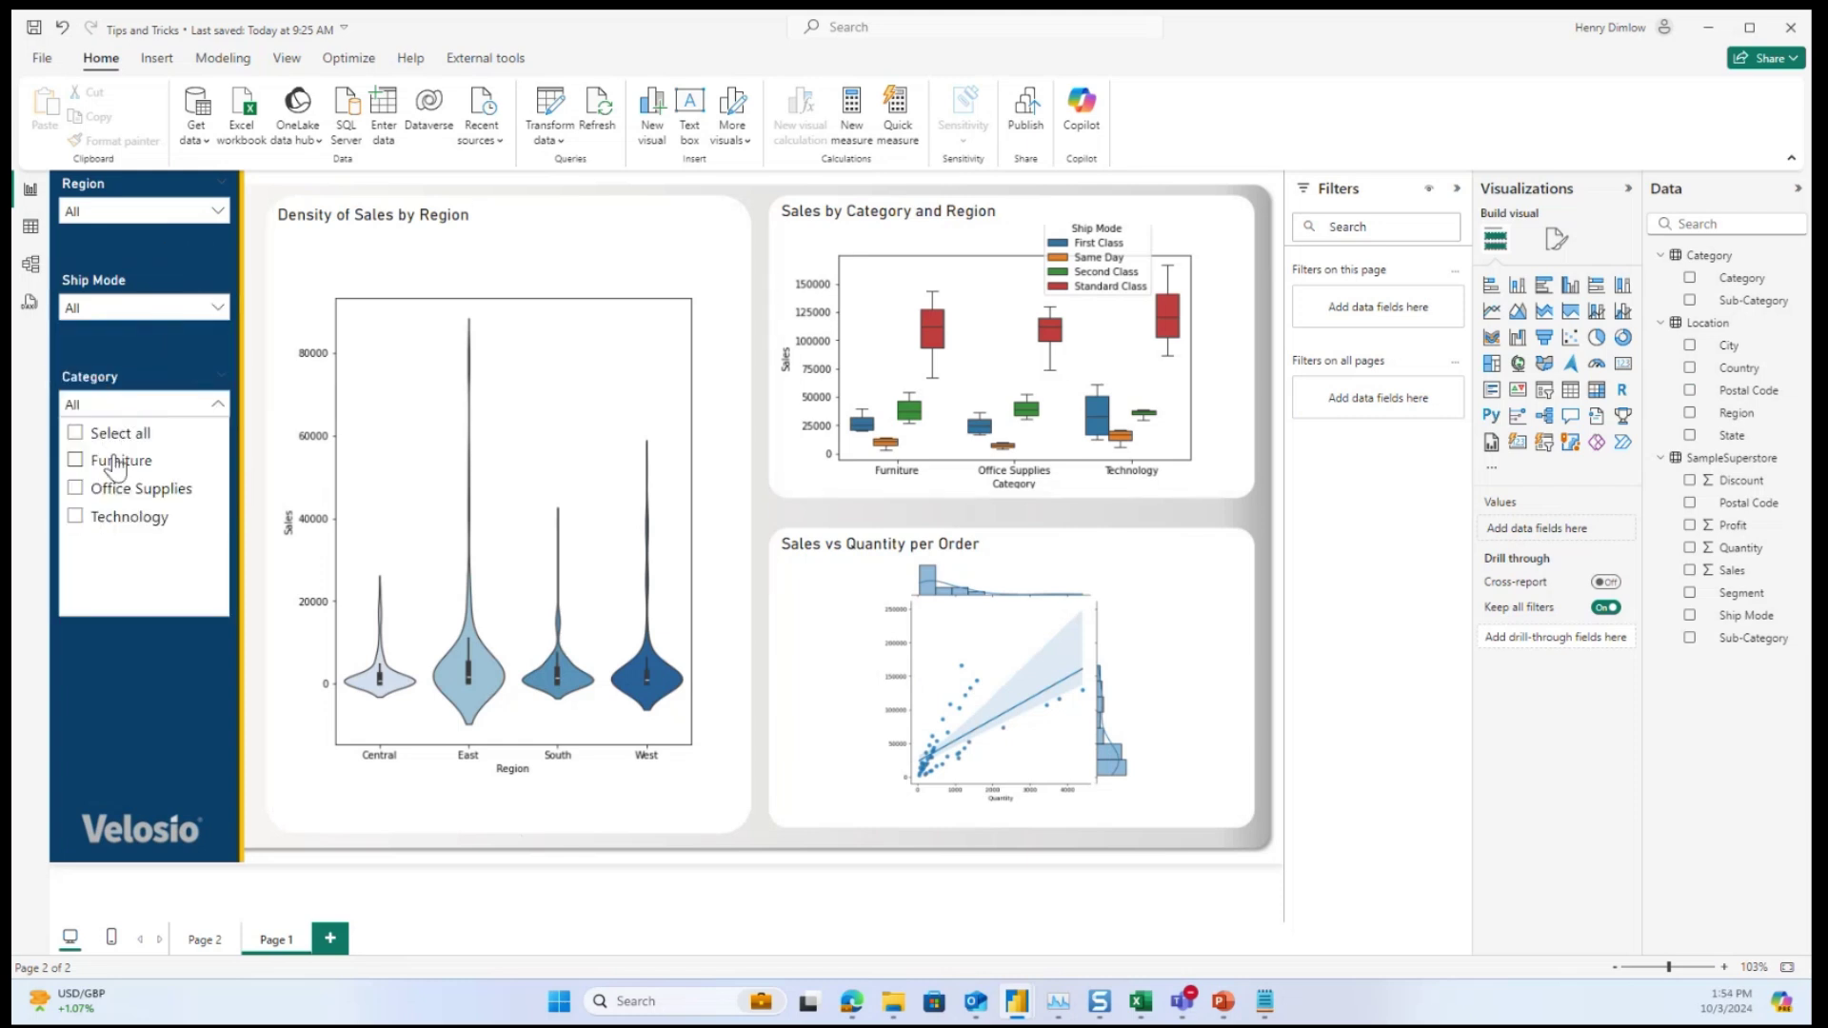
left_click(116, 463)
left_click(163, 409)
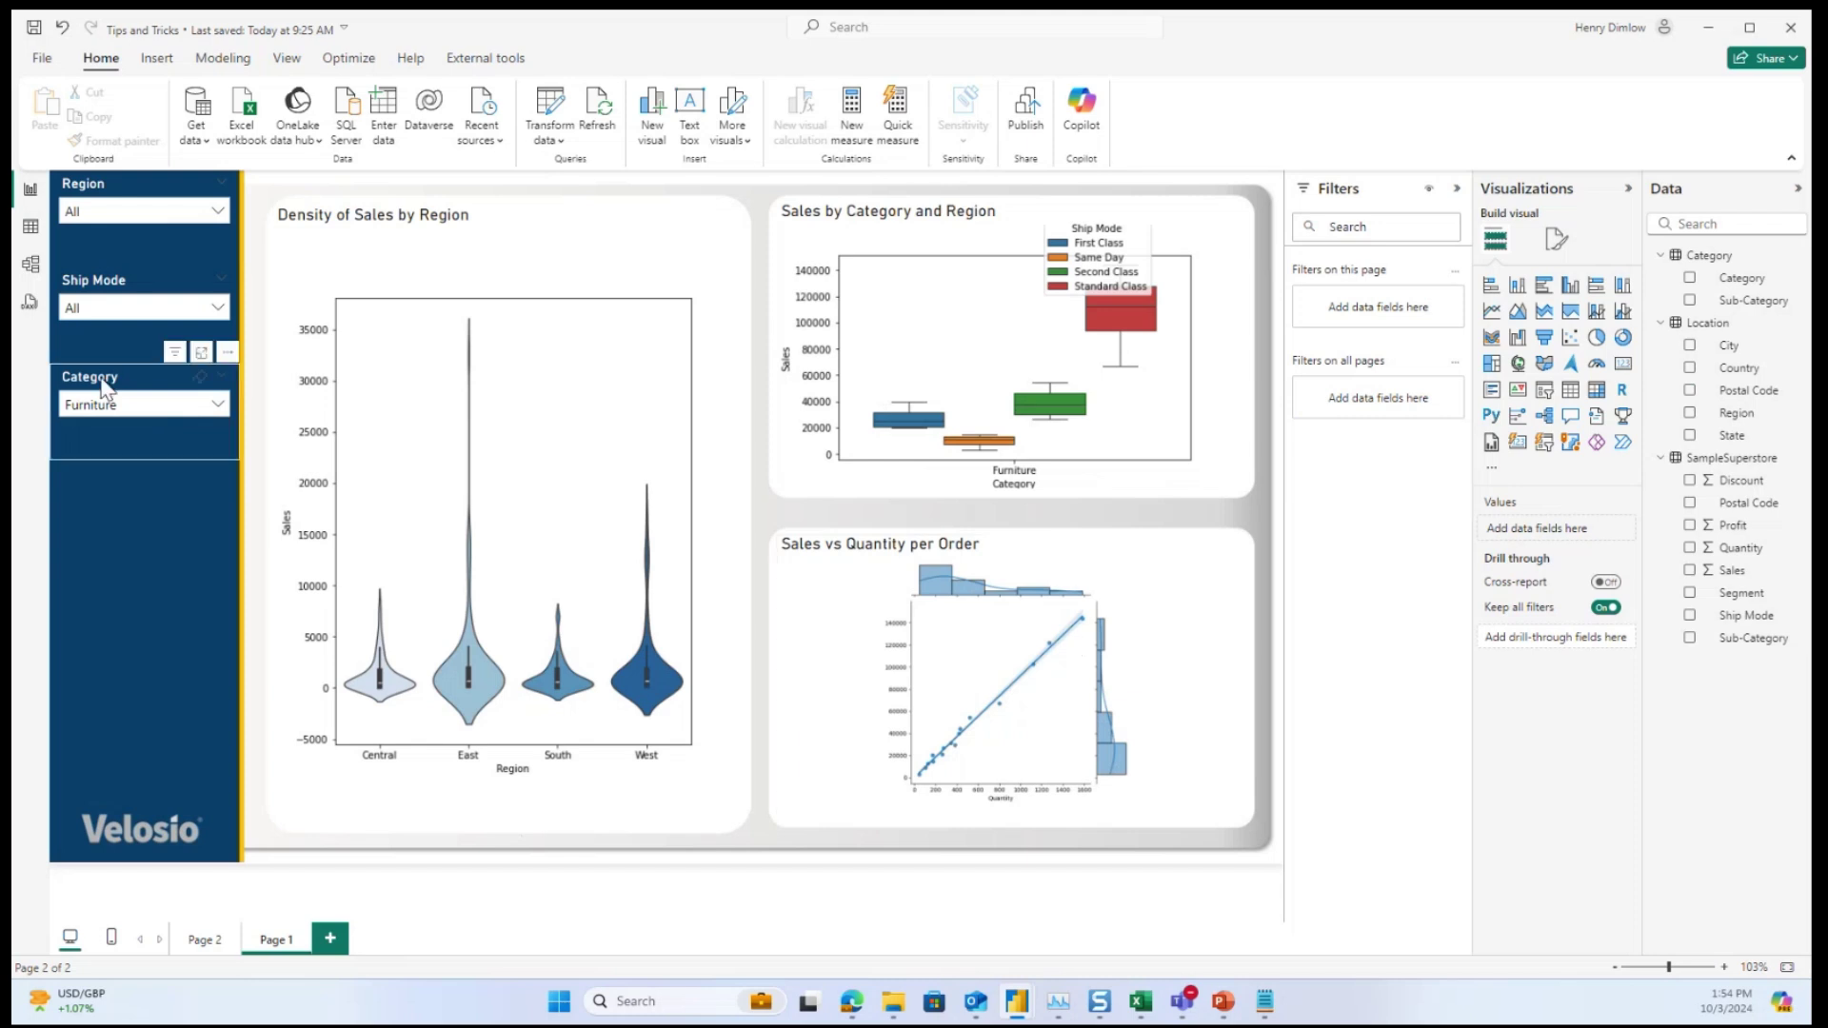
left_click(137, 408)
left_click(122, 496)
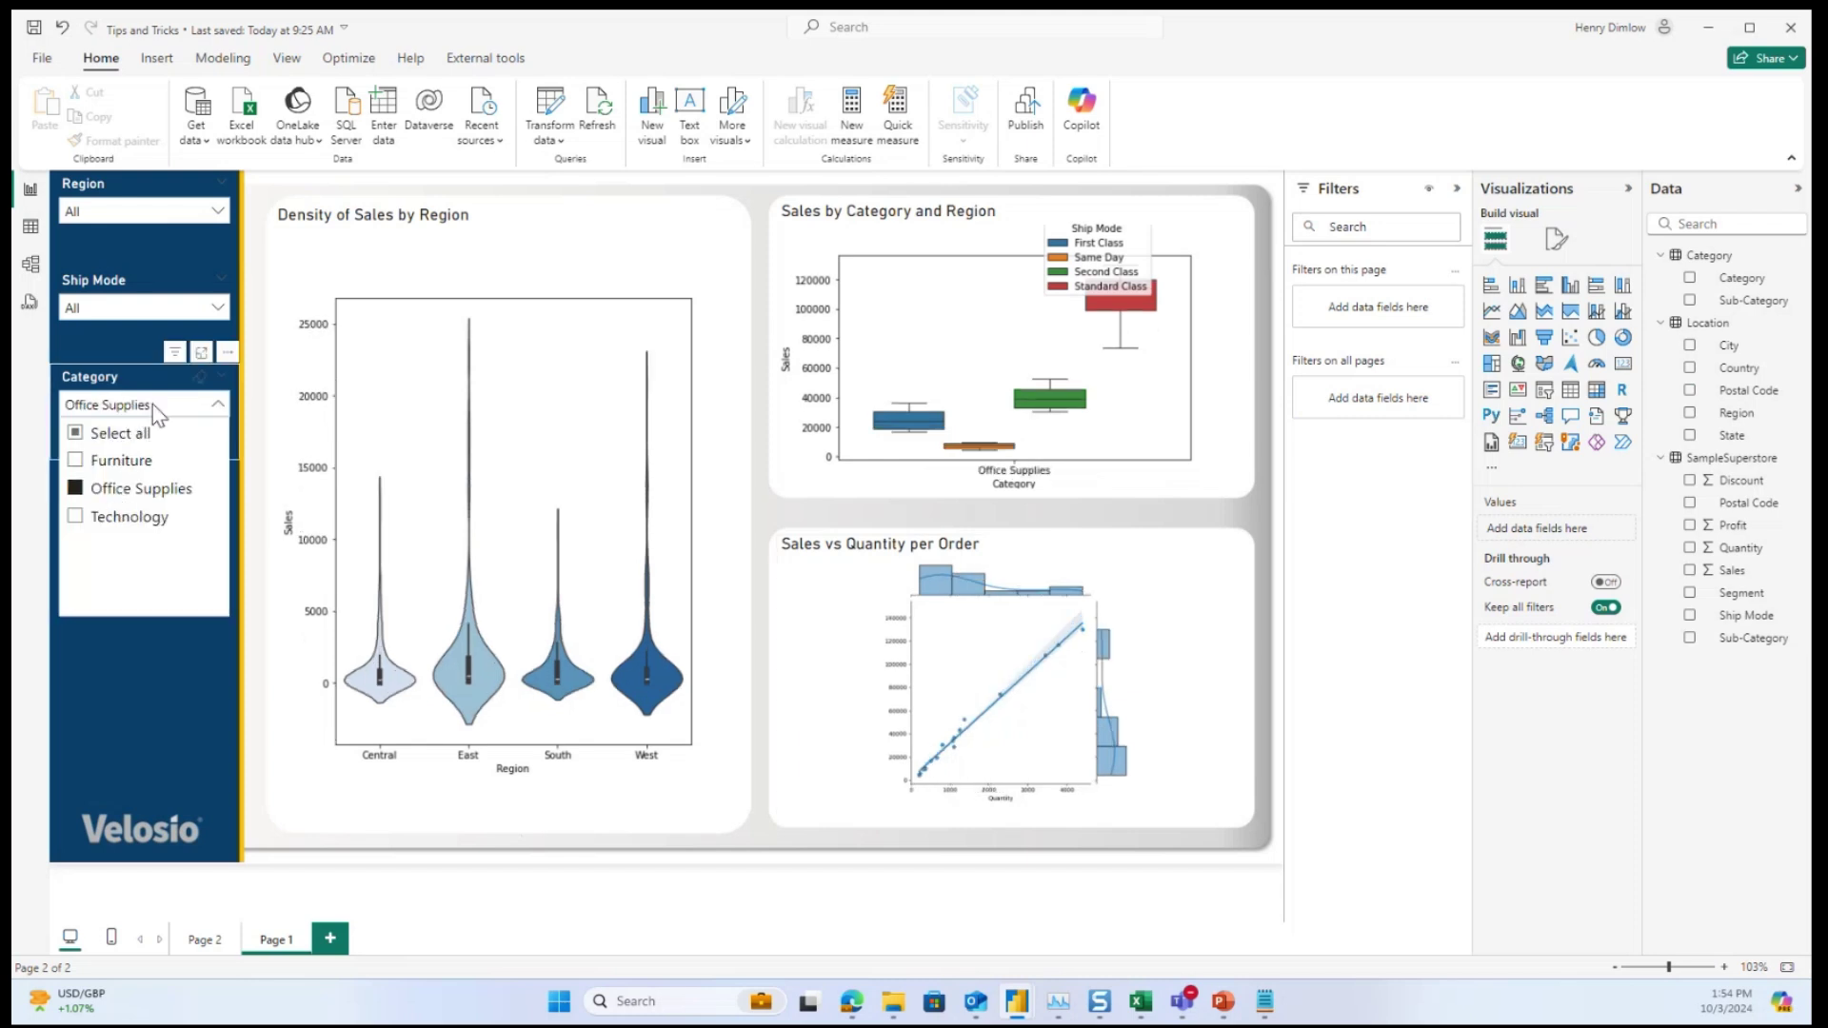
left_click(153, 408)
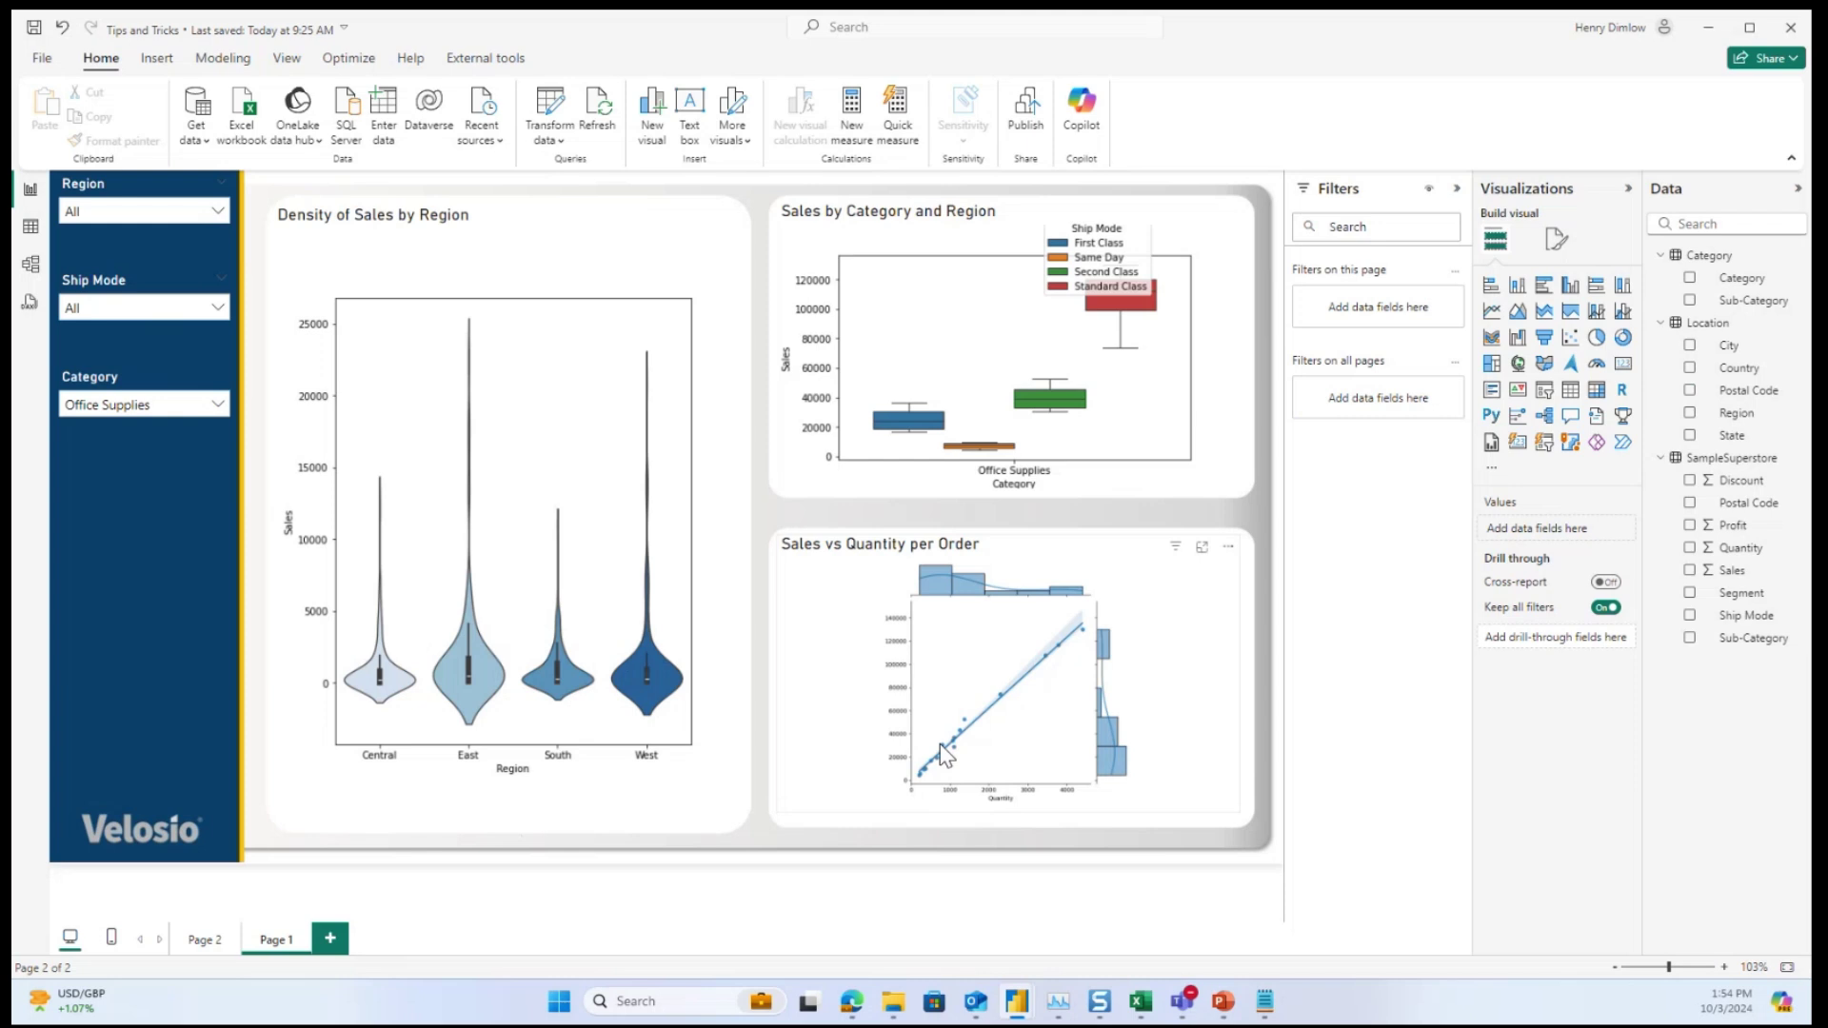
- Choose Select all in the Category slicer to show Furniture, Office Supplies and Technology
left_click(130, 414)
left_click(151, 433)
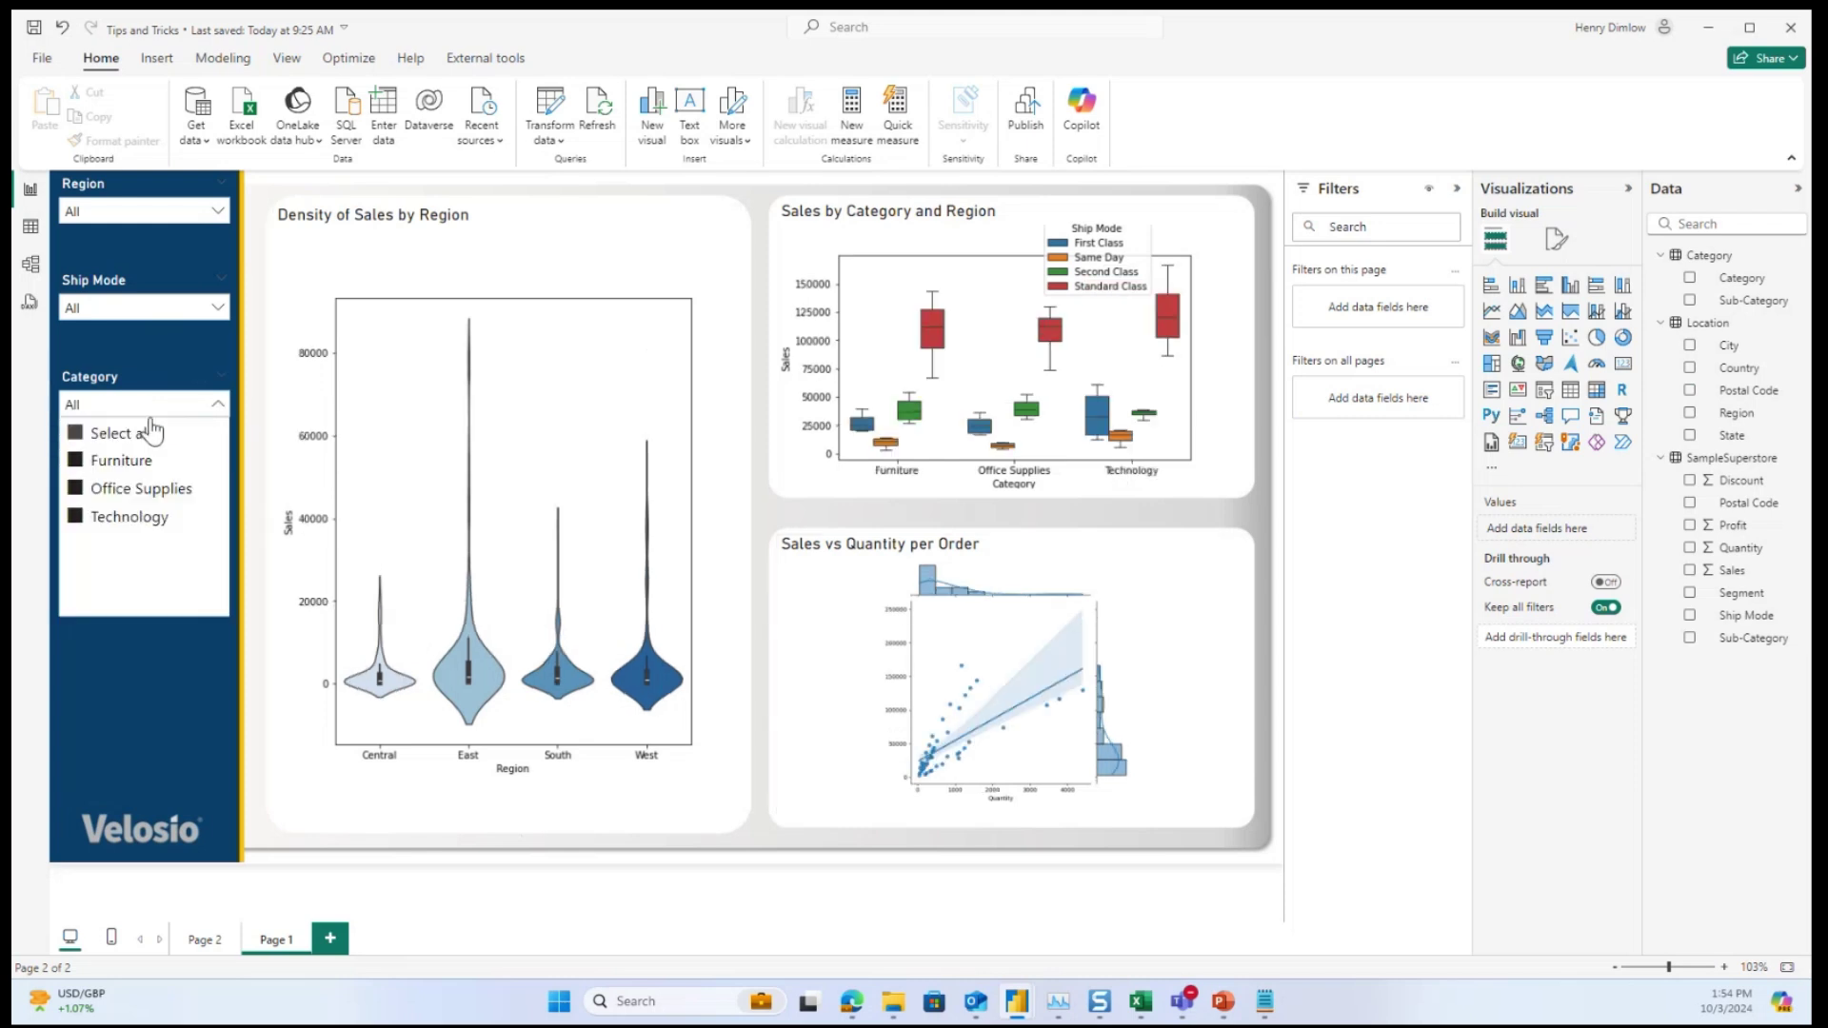
left_click(158, 407)
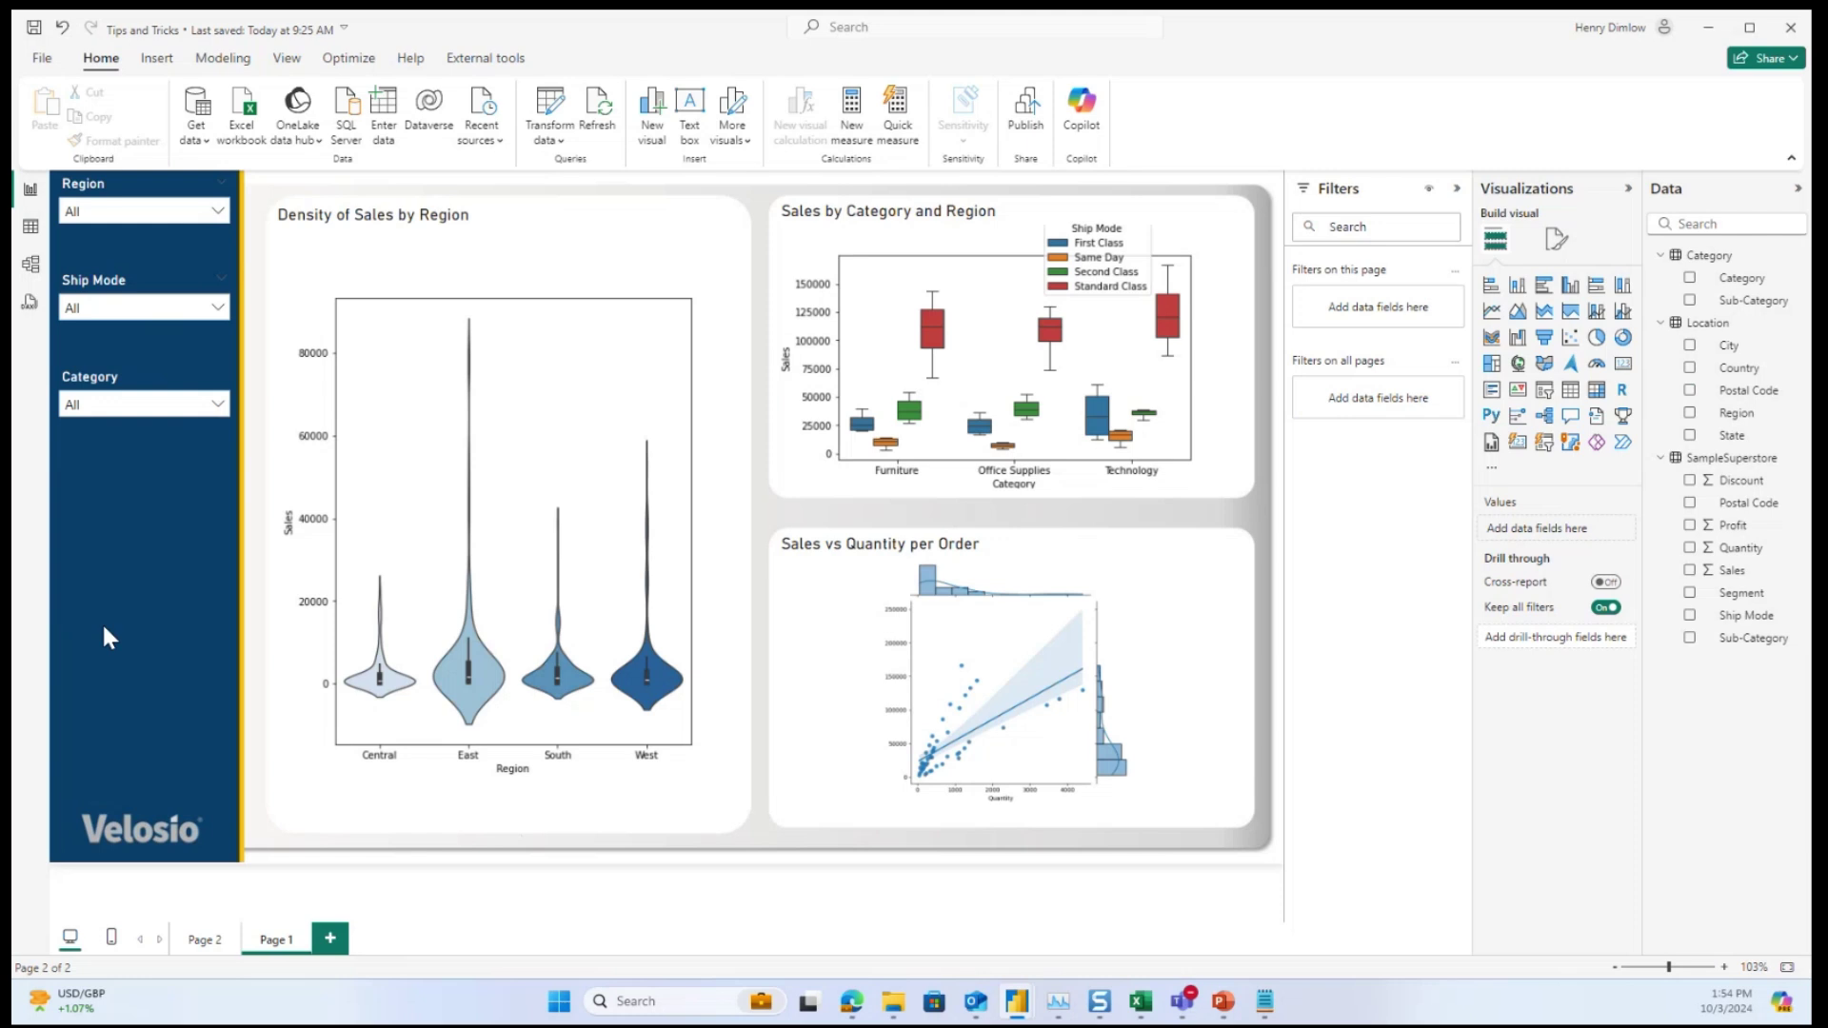